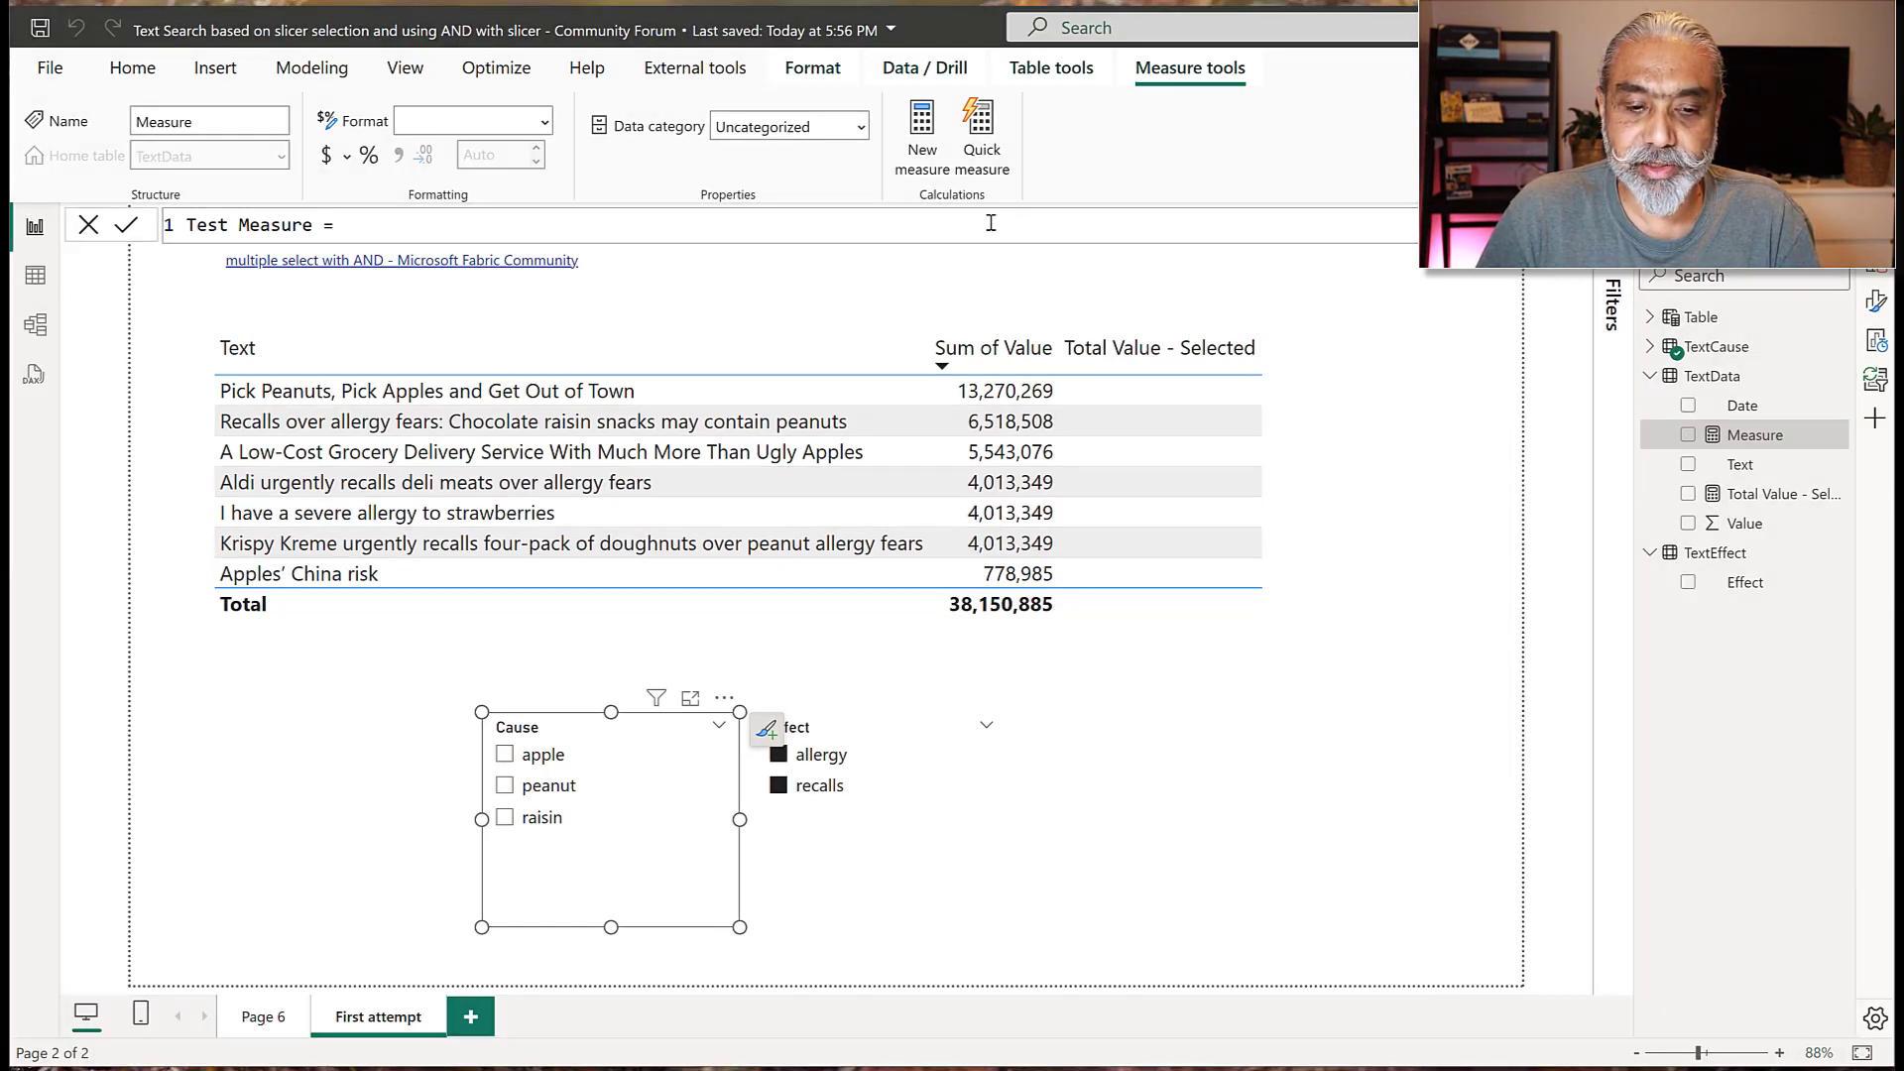
# Add a new line VAR __TotalRows = CALCULATE ( COUNTROWS ( TextCause ), ALL () ) to Test Measure.
pyautogui.hotkey('shift', 'Return')
pyautogui.write('VAR __')
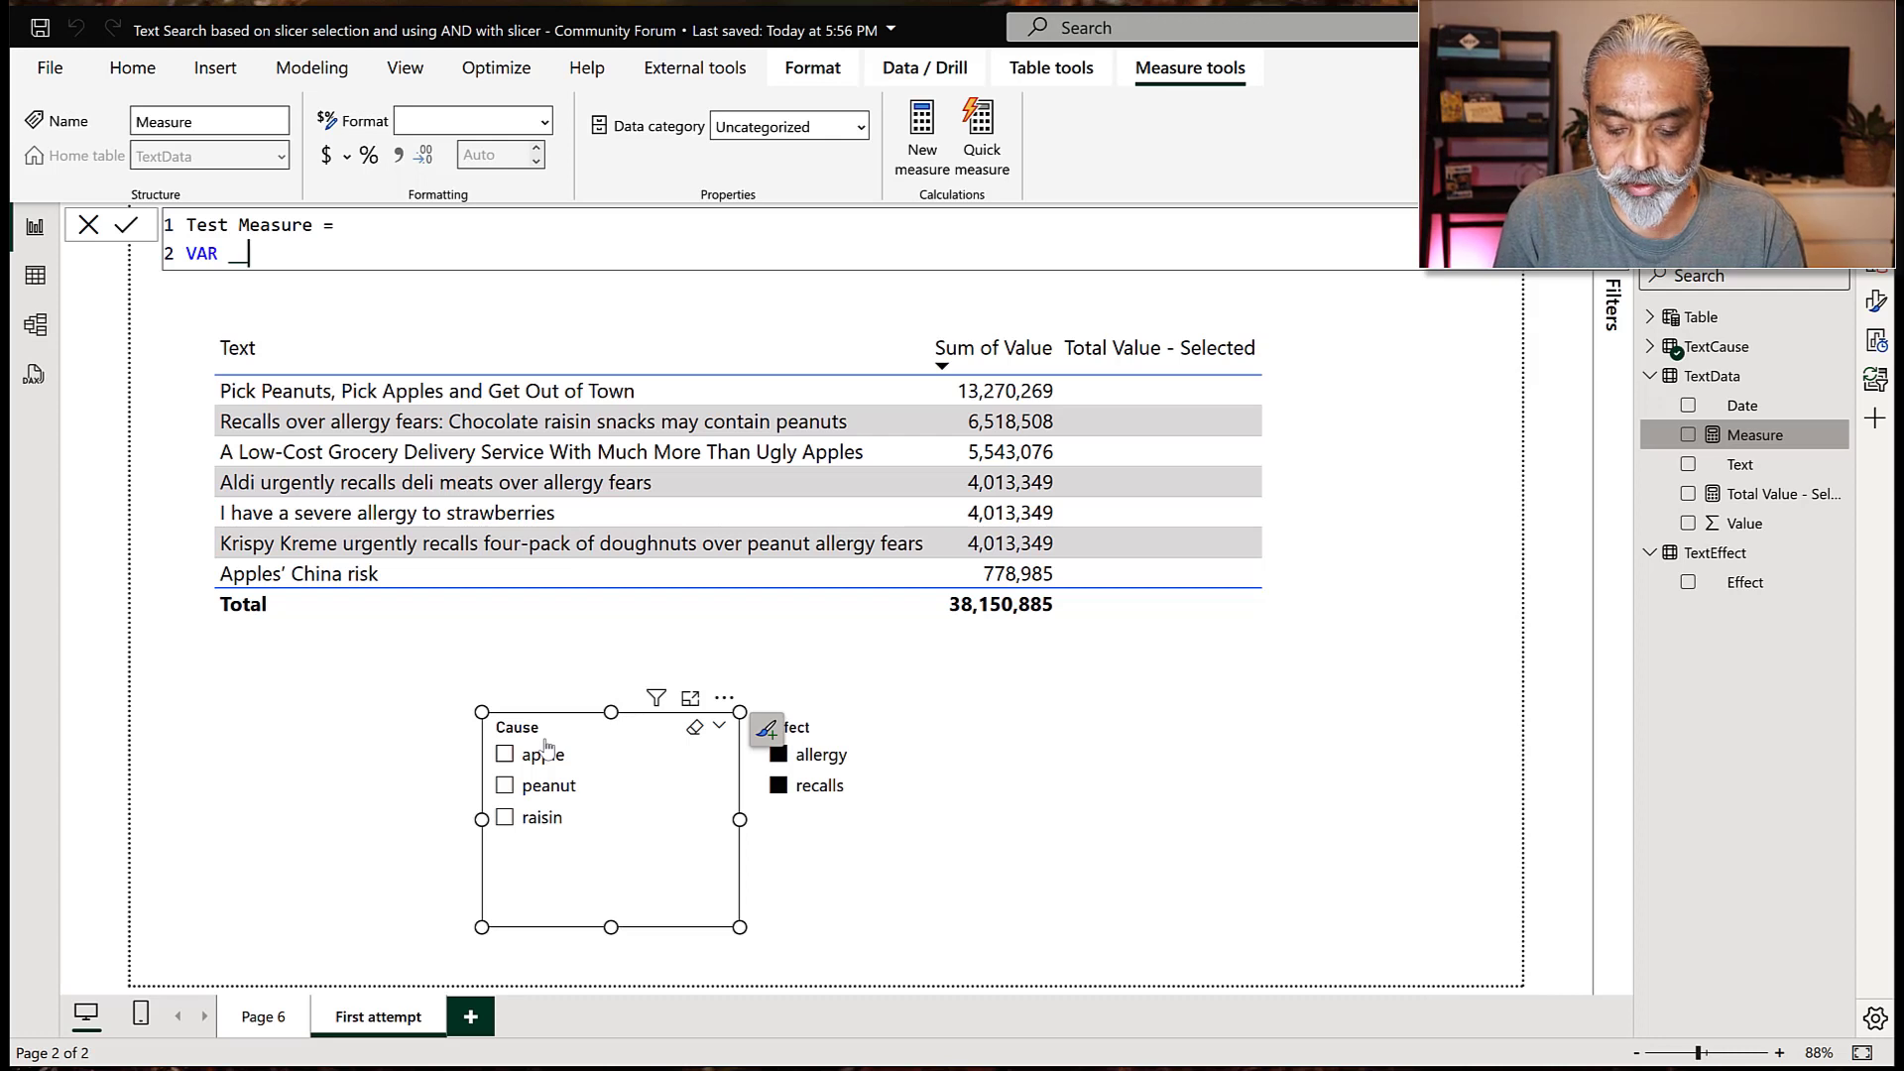
pyautogui.write('TotalRows =')
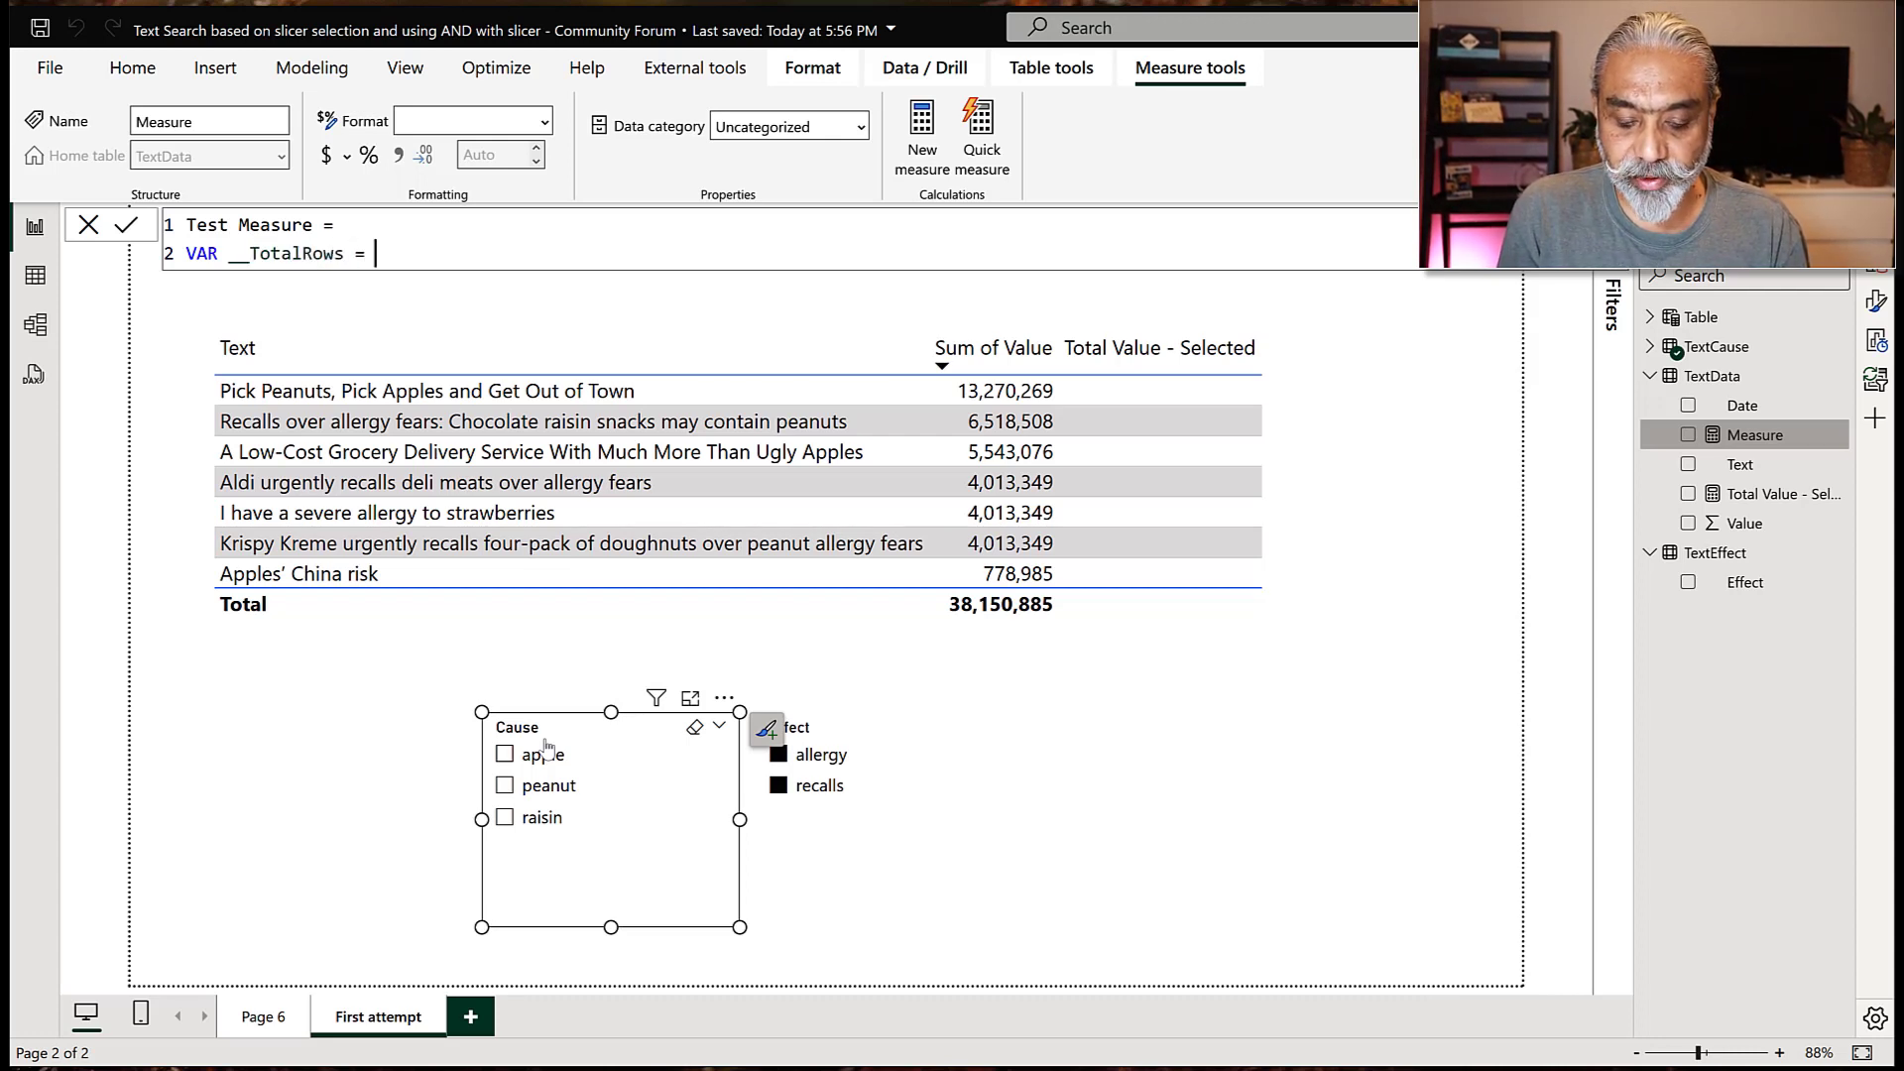
pyautogui.write(' CALCUALTE ')
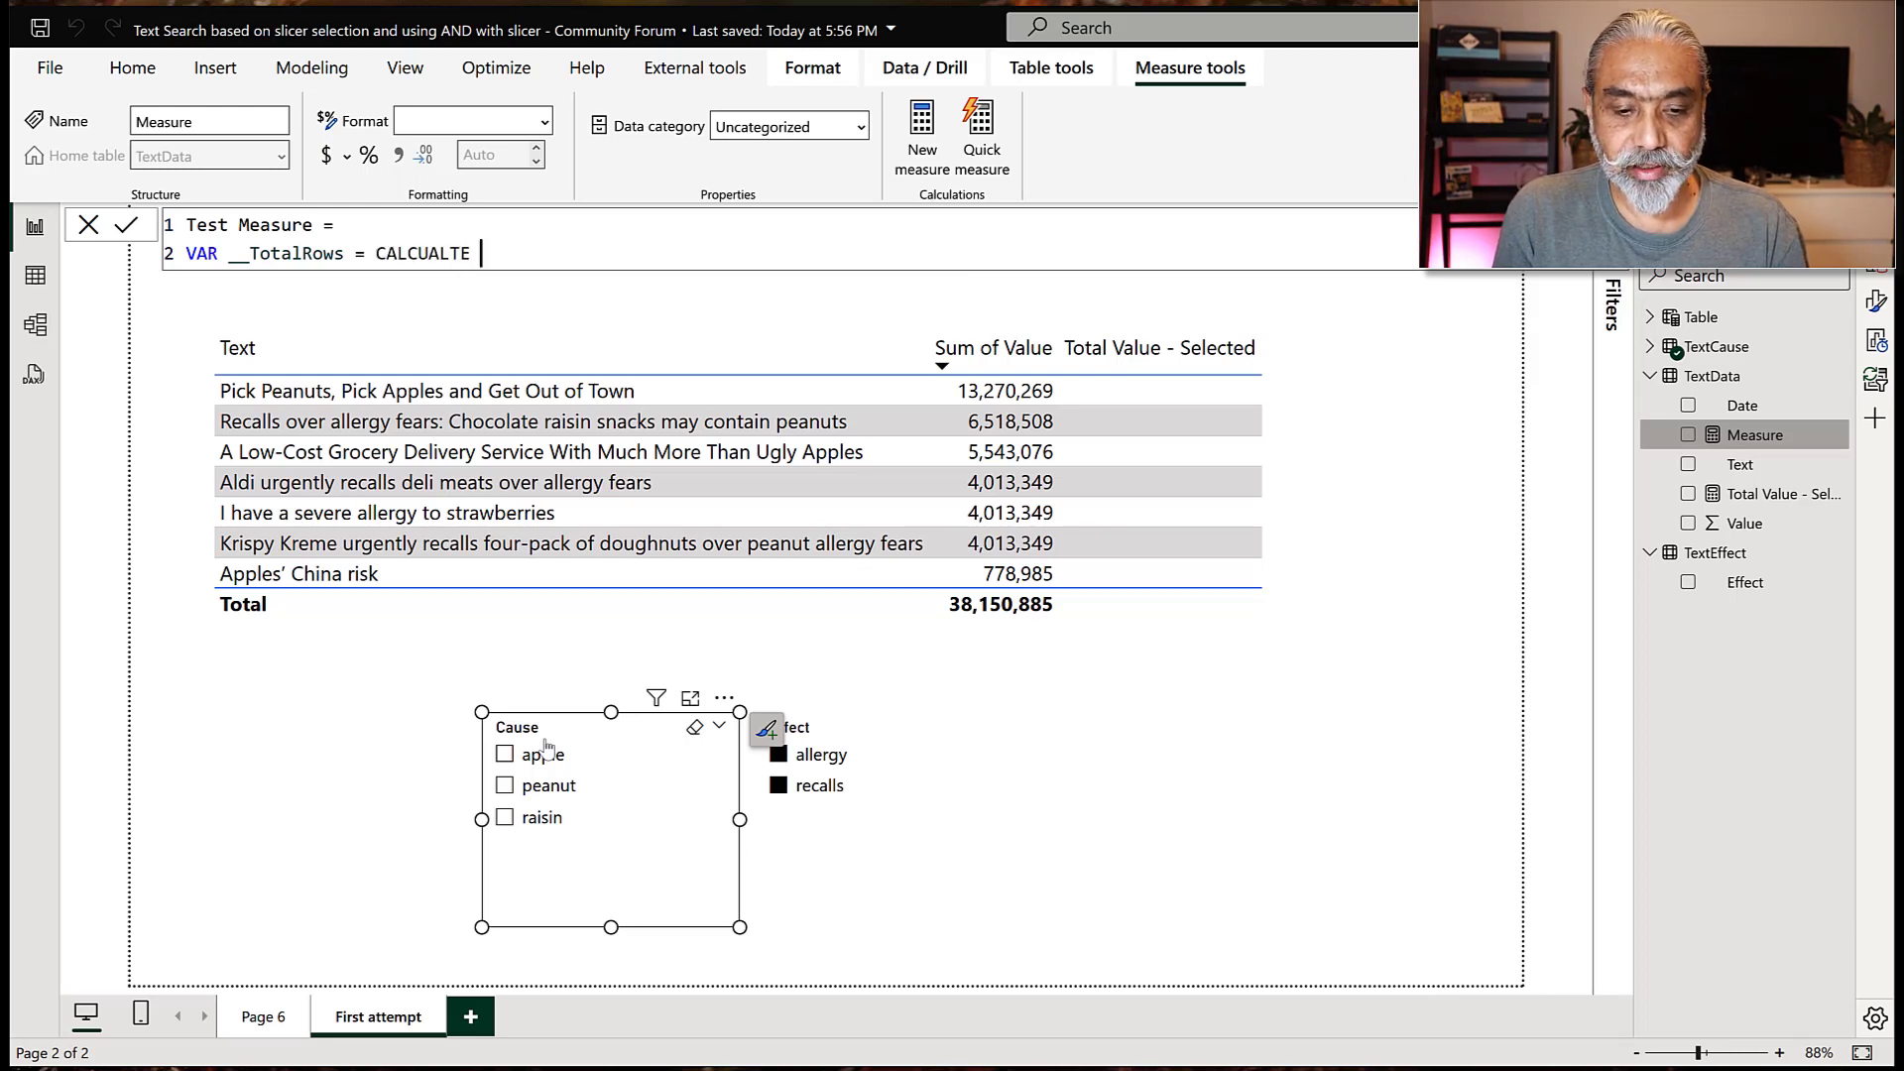
pyautogui.write('( COUNTROWS (')
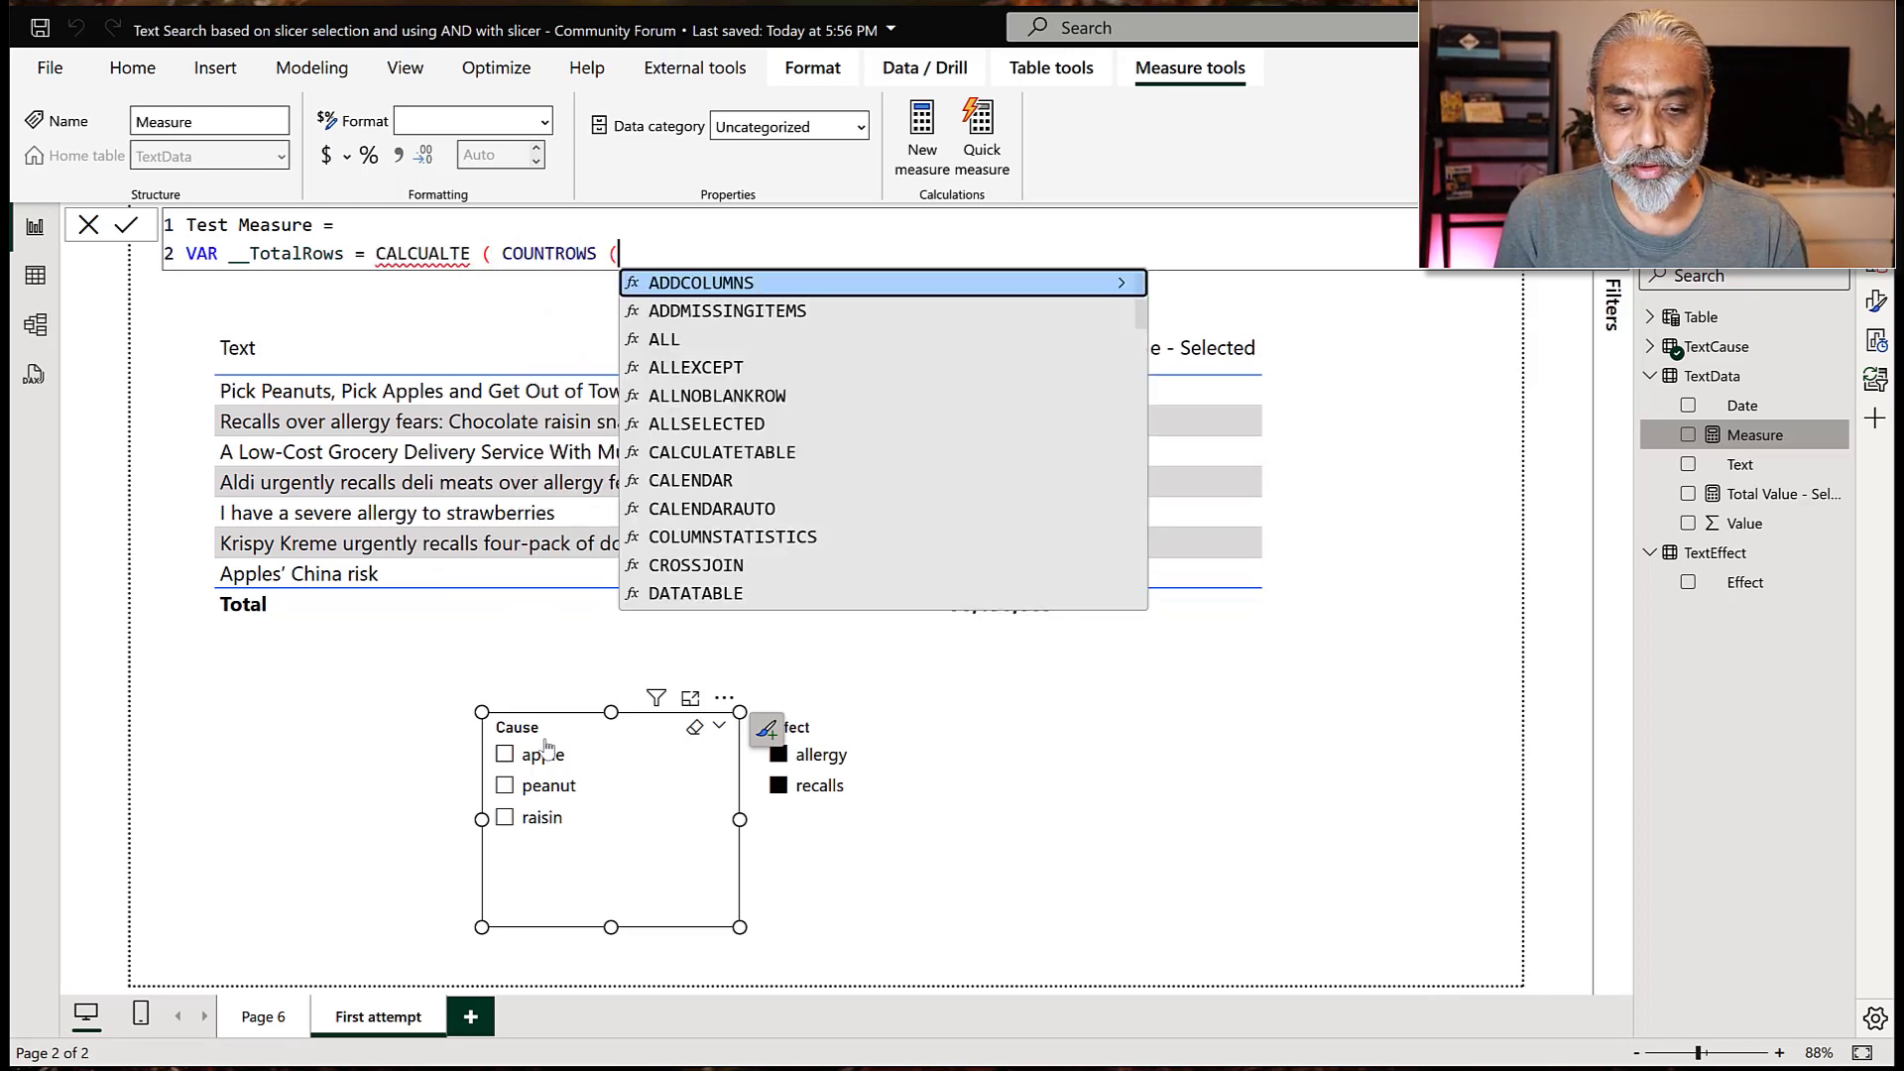
pyautogui.write(' Tex')
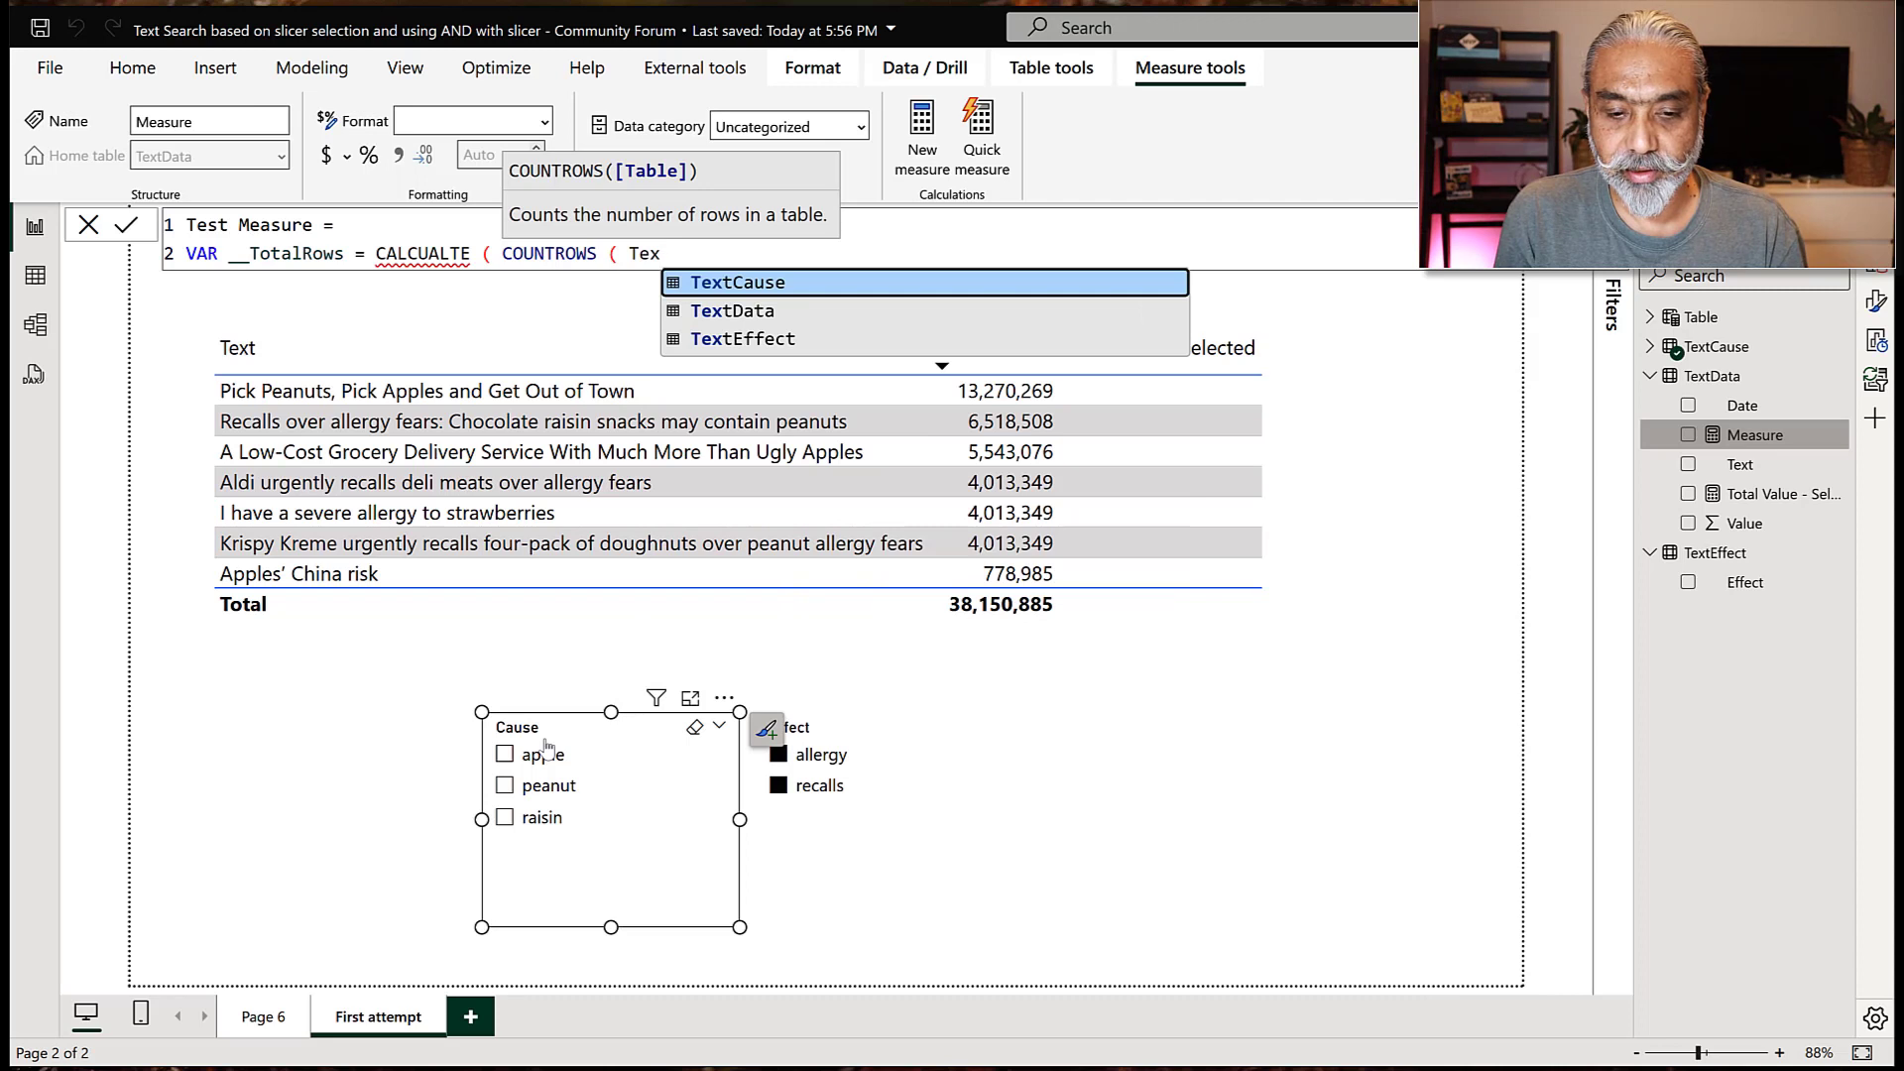
pyautogui.press('Tab')
pyautogui.write(') A')
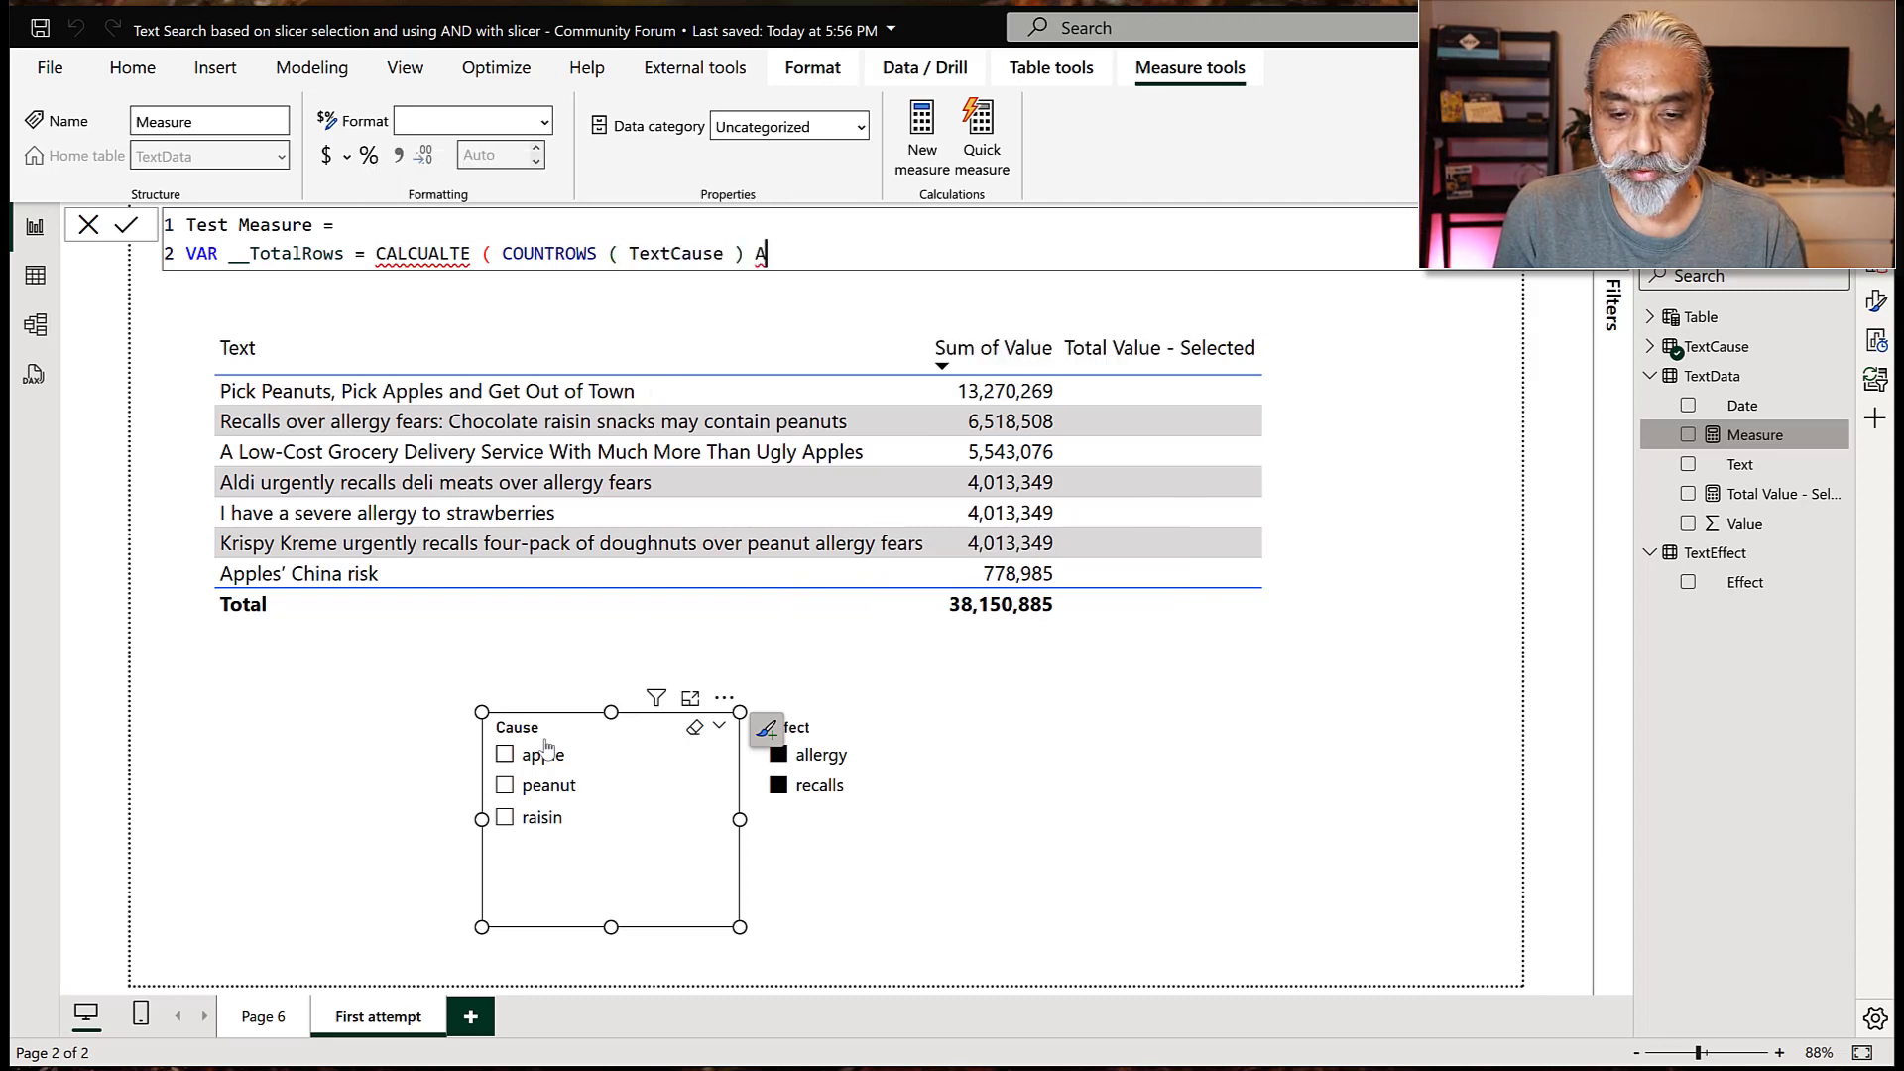
pyautogui.press('BackSpace')
pyautogui.press('BackSpace')
pyautogui.write(', ALL ()')
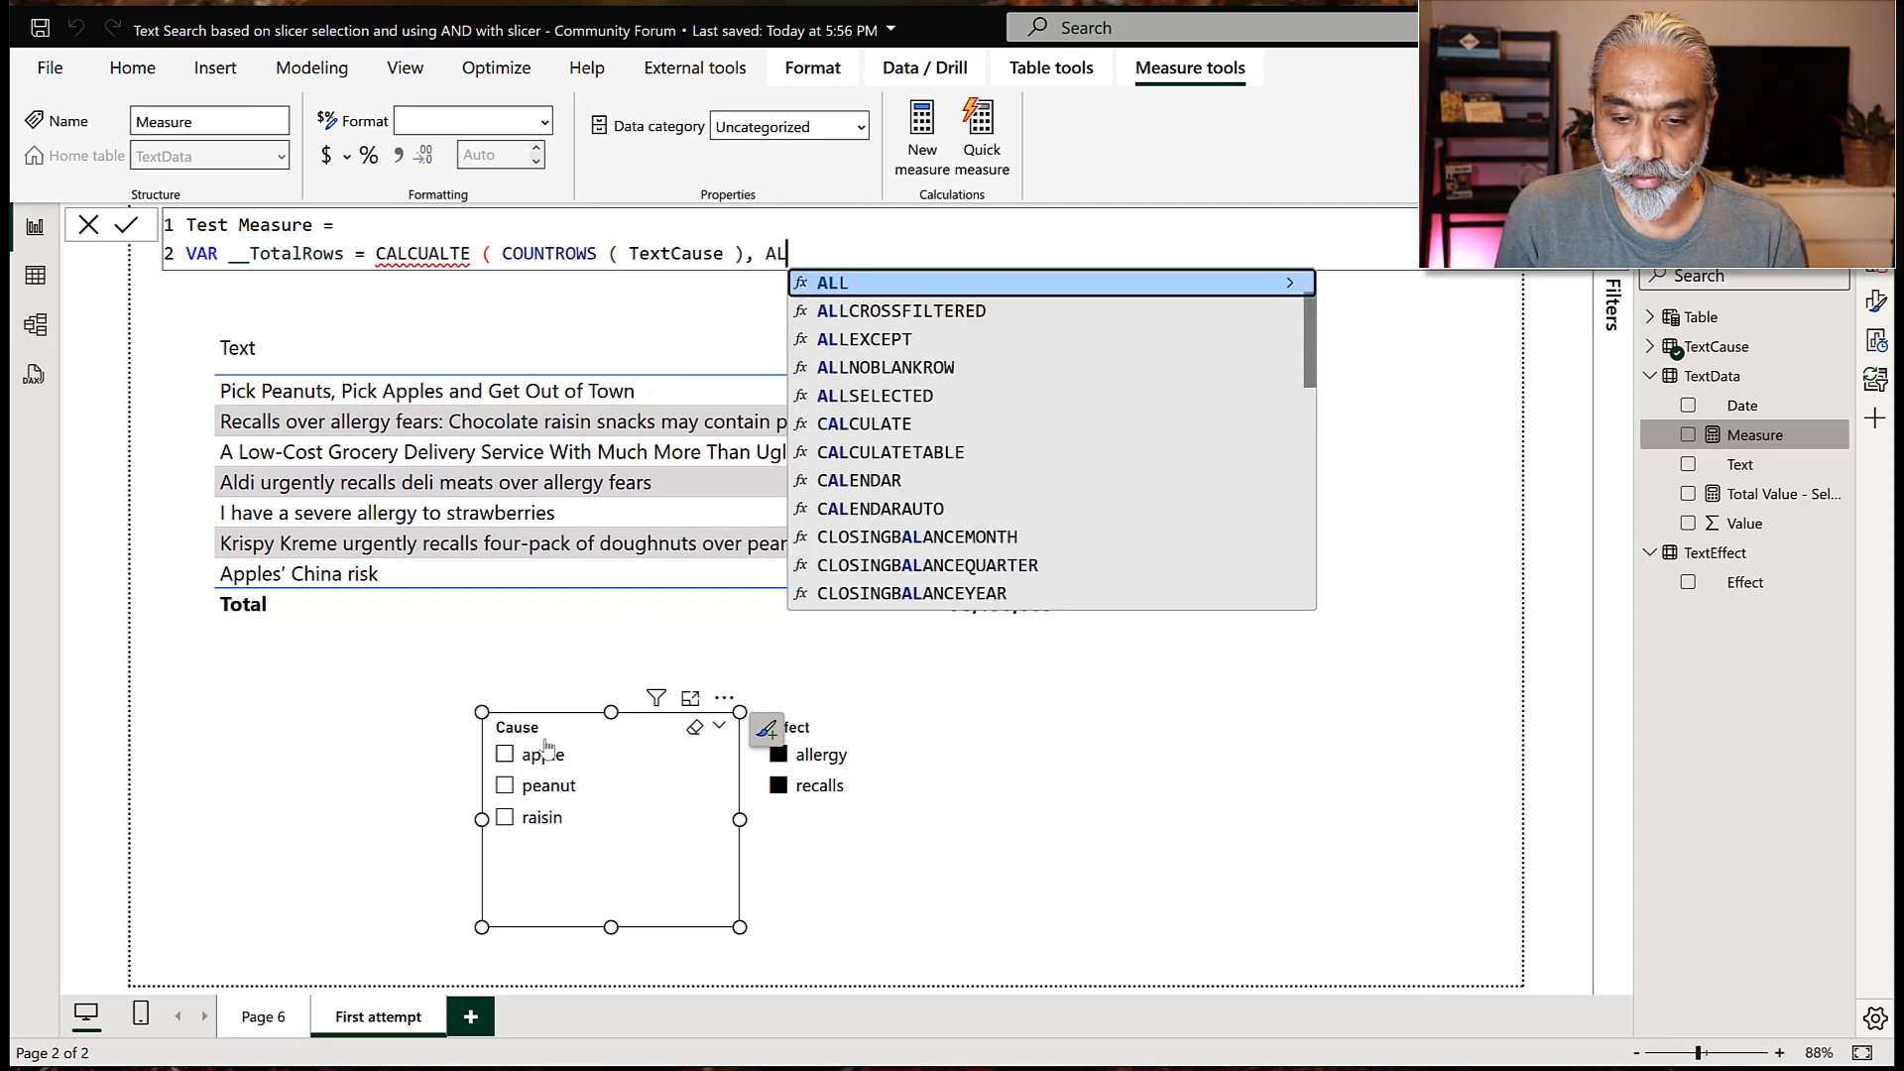
pyautogui.write(' )')
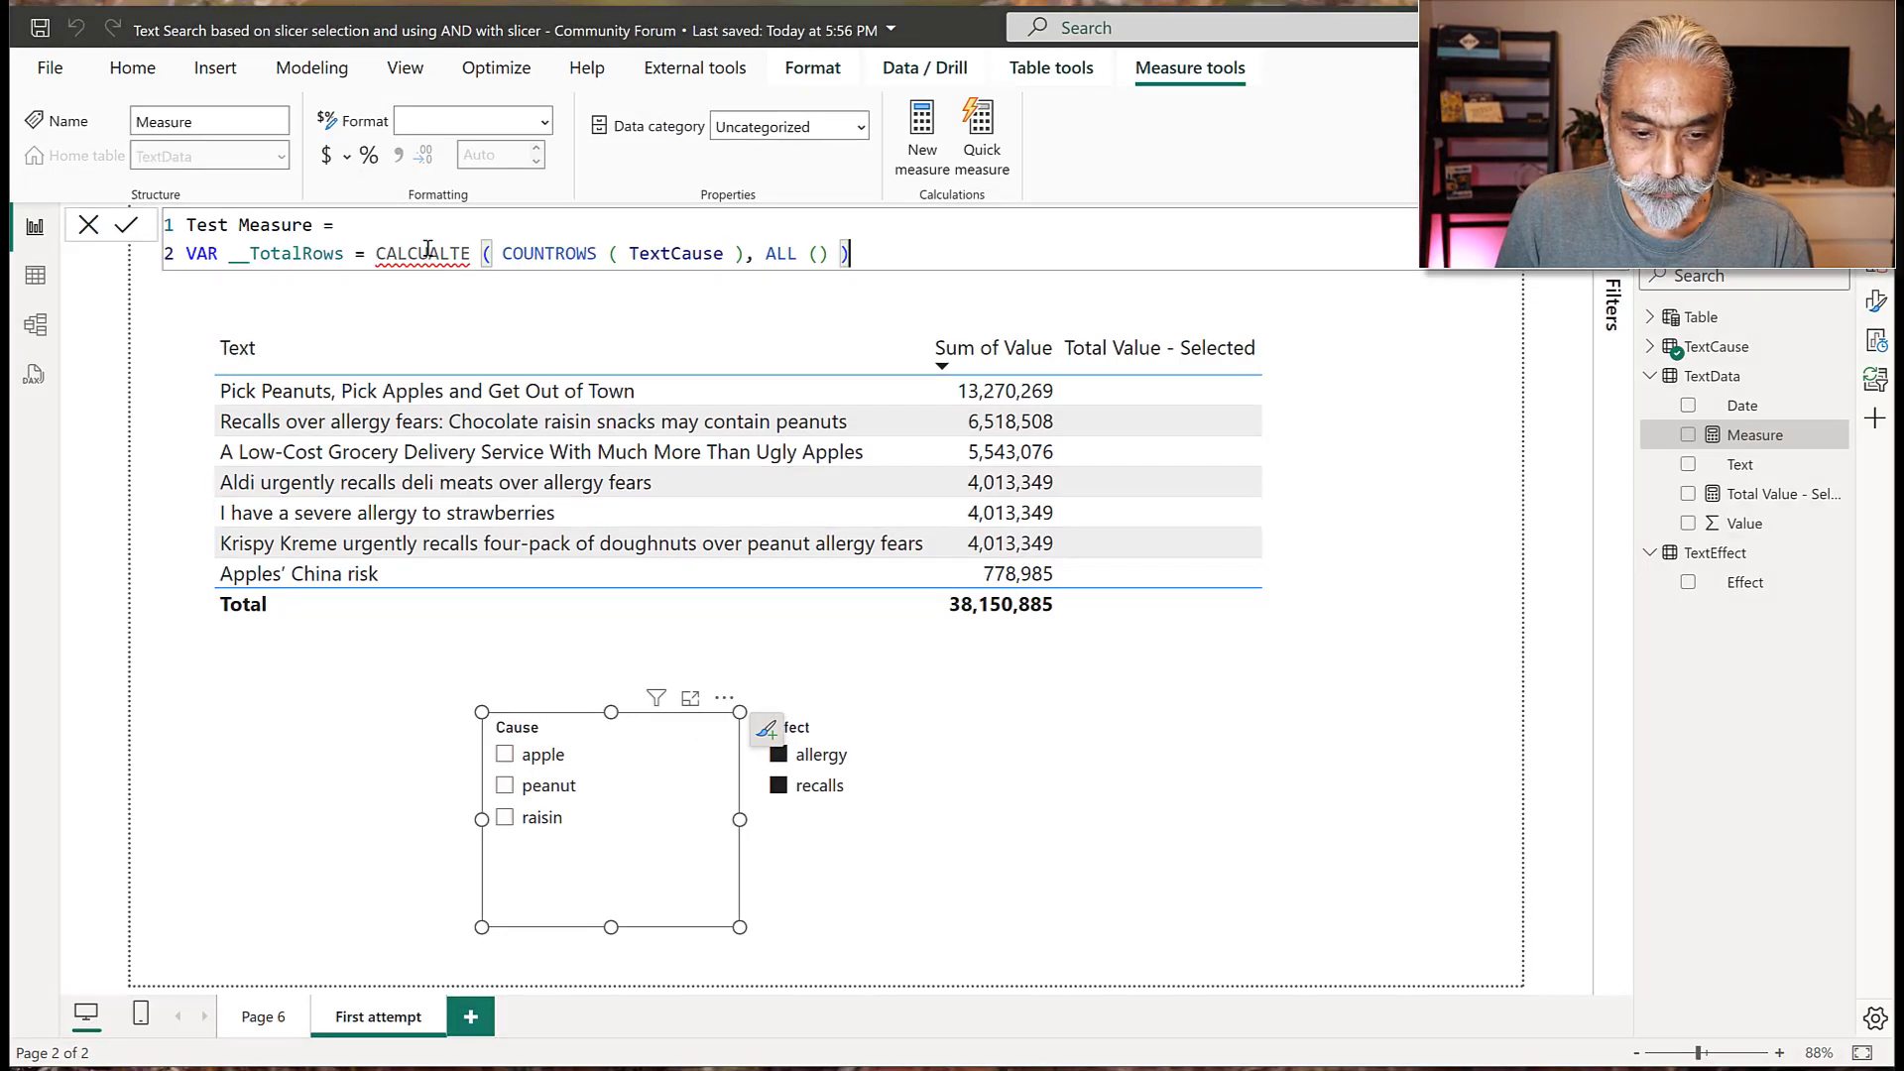
# Correct the misspelt CALCULATE function name on the __TotalRows line.
pyautogui.click(427, 253)
pyautogui.write(':')
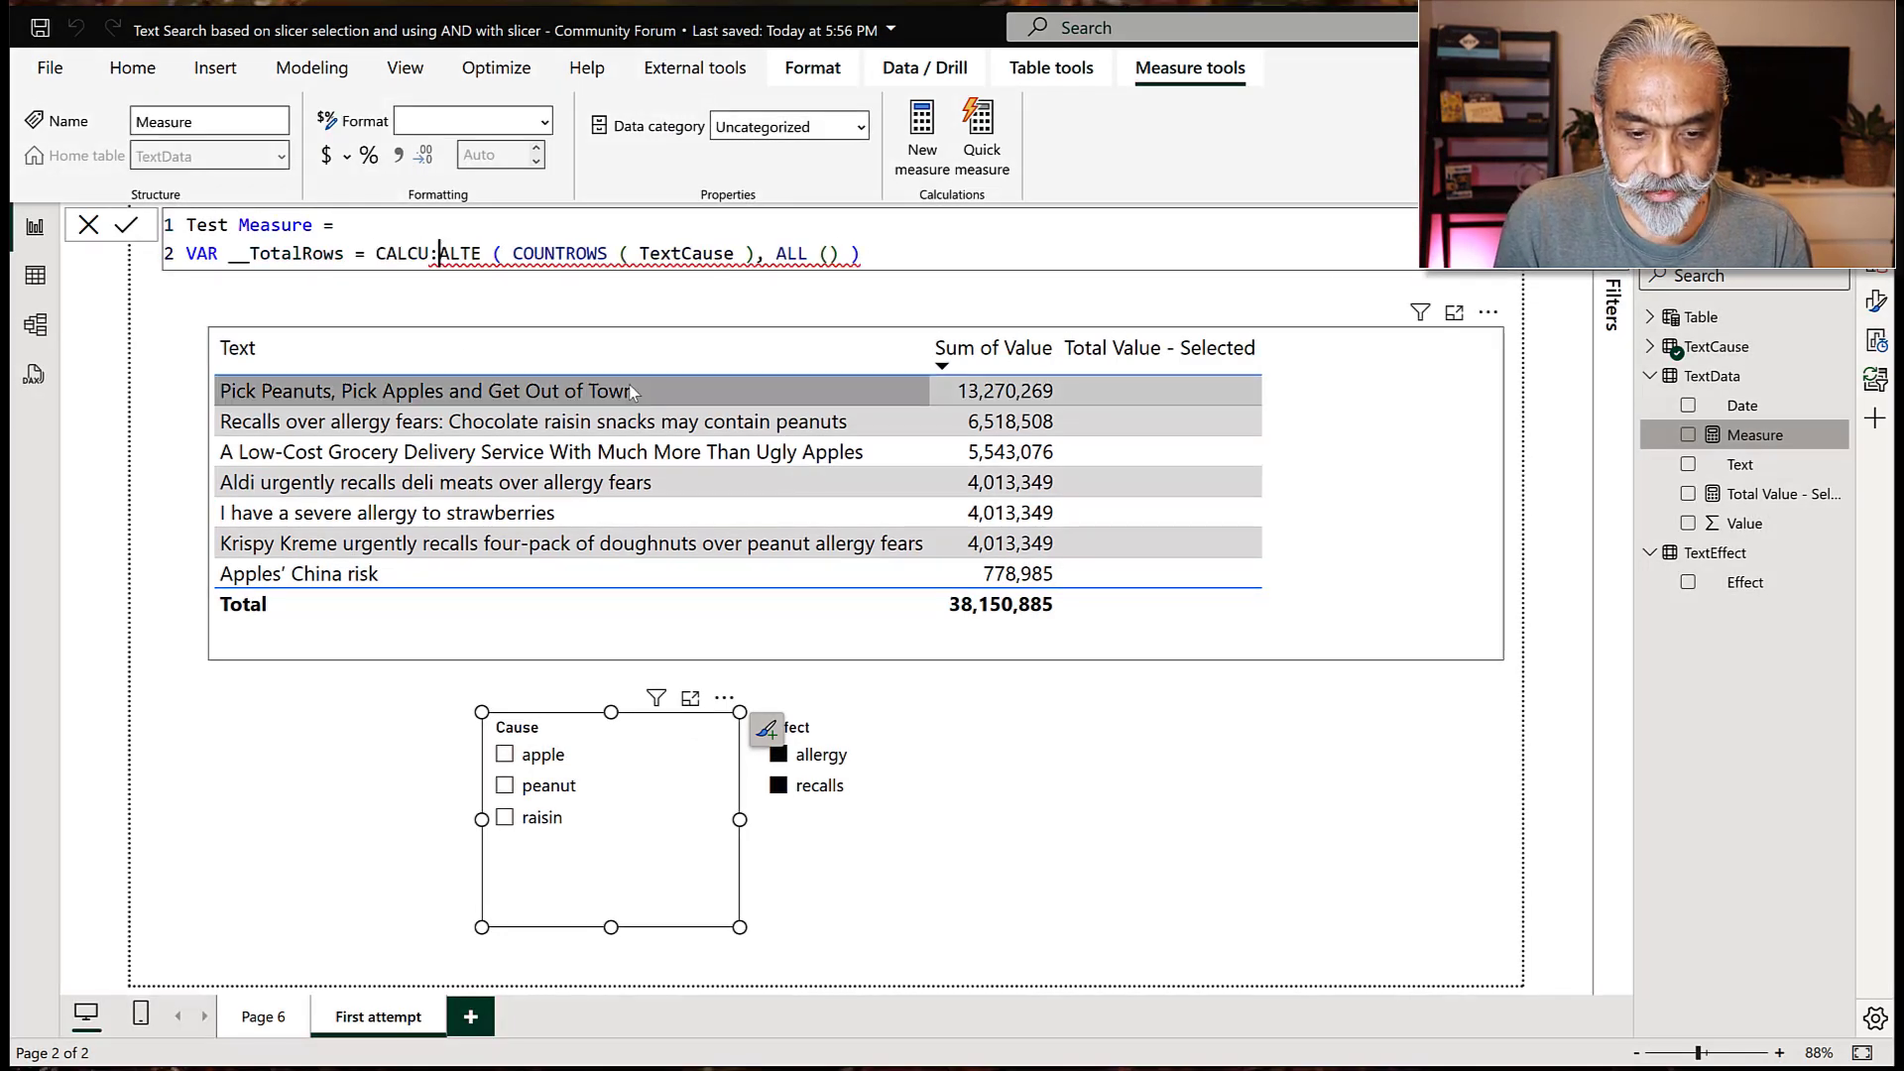
pyautogui.press('BackSpace')
pyautogui.press('Tab')
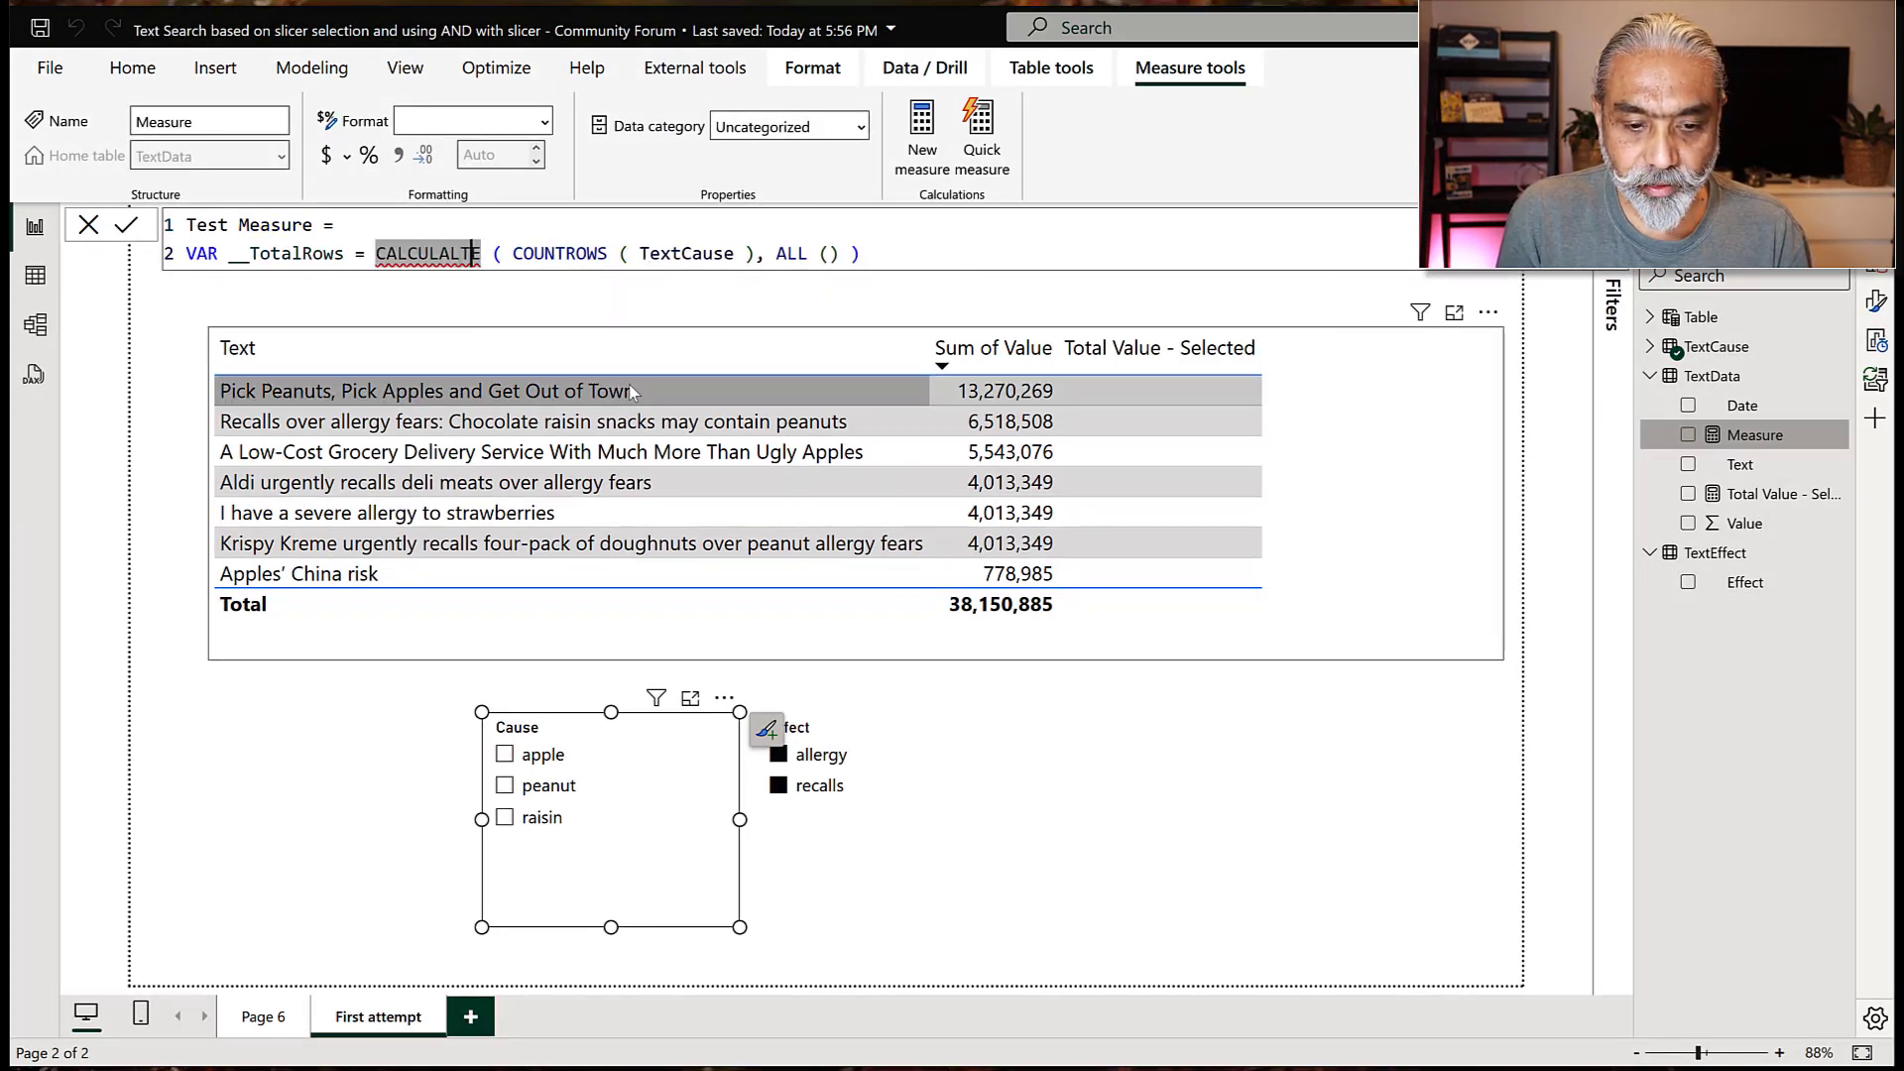
pyautogui.hotkey('ctrl', 'Right')
pyautogui.hotkey('ctrl', 'Right')
pyautogui.hotkey('ctrl', 'Right')
pyautogui.hotkey('ctrl', 'Right')
pyautogui.hotkey('ctrl', 'Right')
pyautogui.hotkey('ctrl', 'Right')
pyautogui.hotkey('ctrl', 'Right')
pyautogui.hotkey('ctrl', 'Right')
pyautogui.hotkey('ctrl', 'Right')
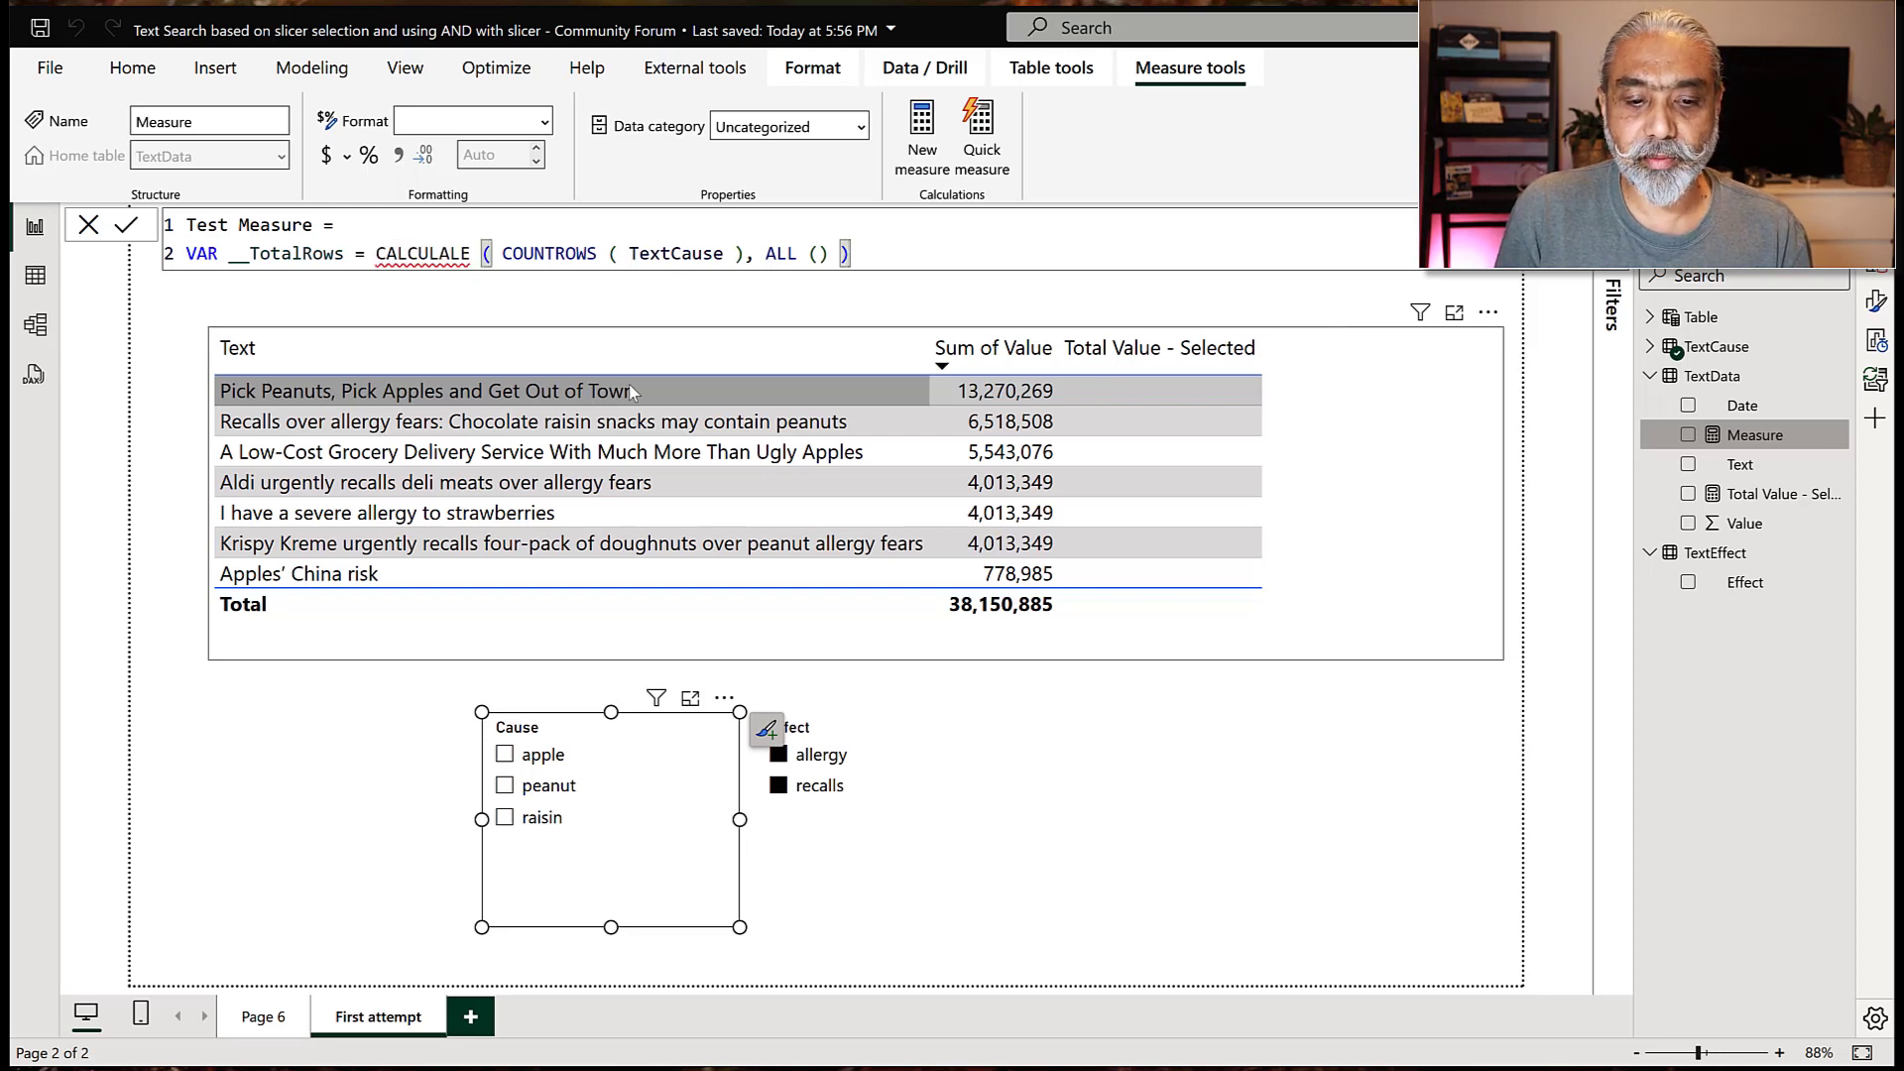
pyautogui.press('Left')
pyautogui.press('Left')
pyautogui.press('Left')
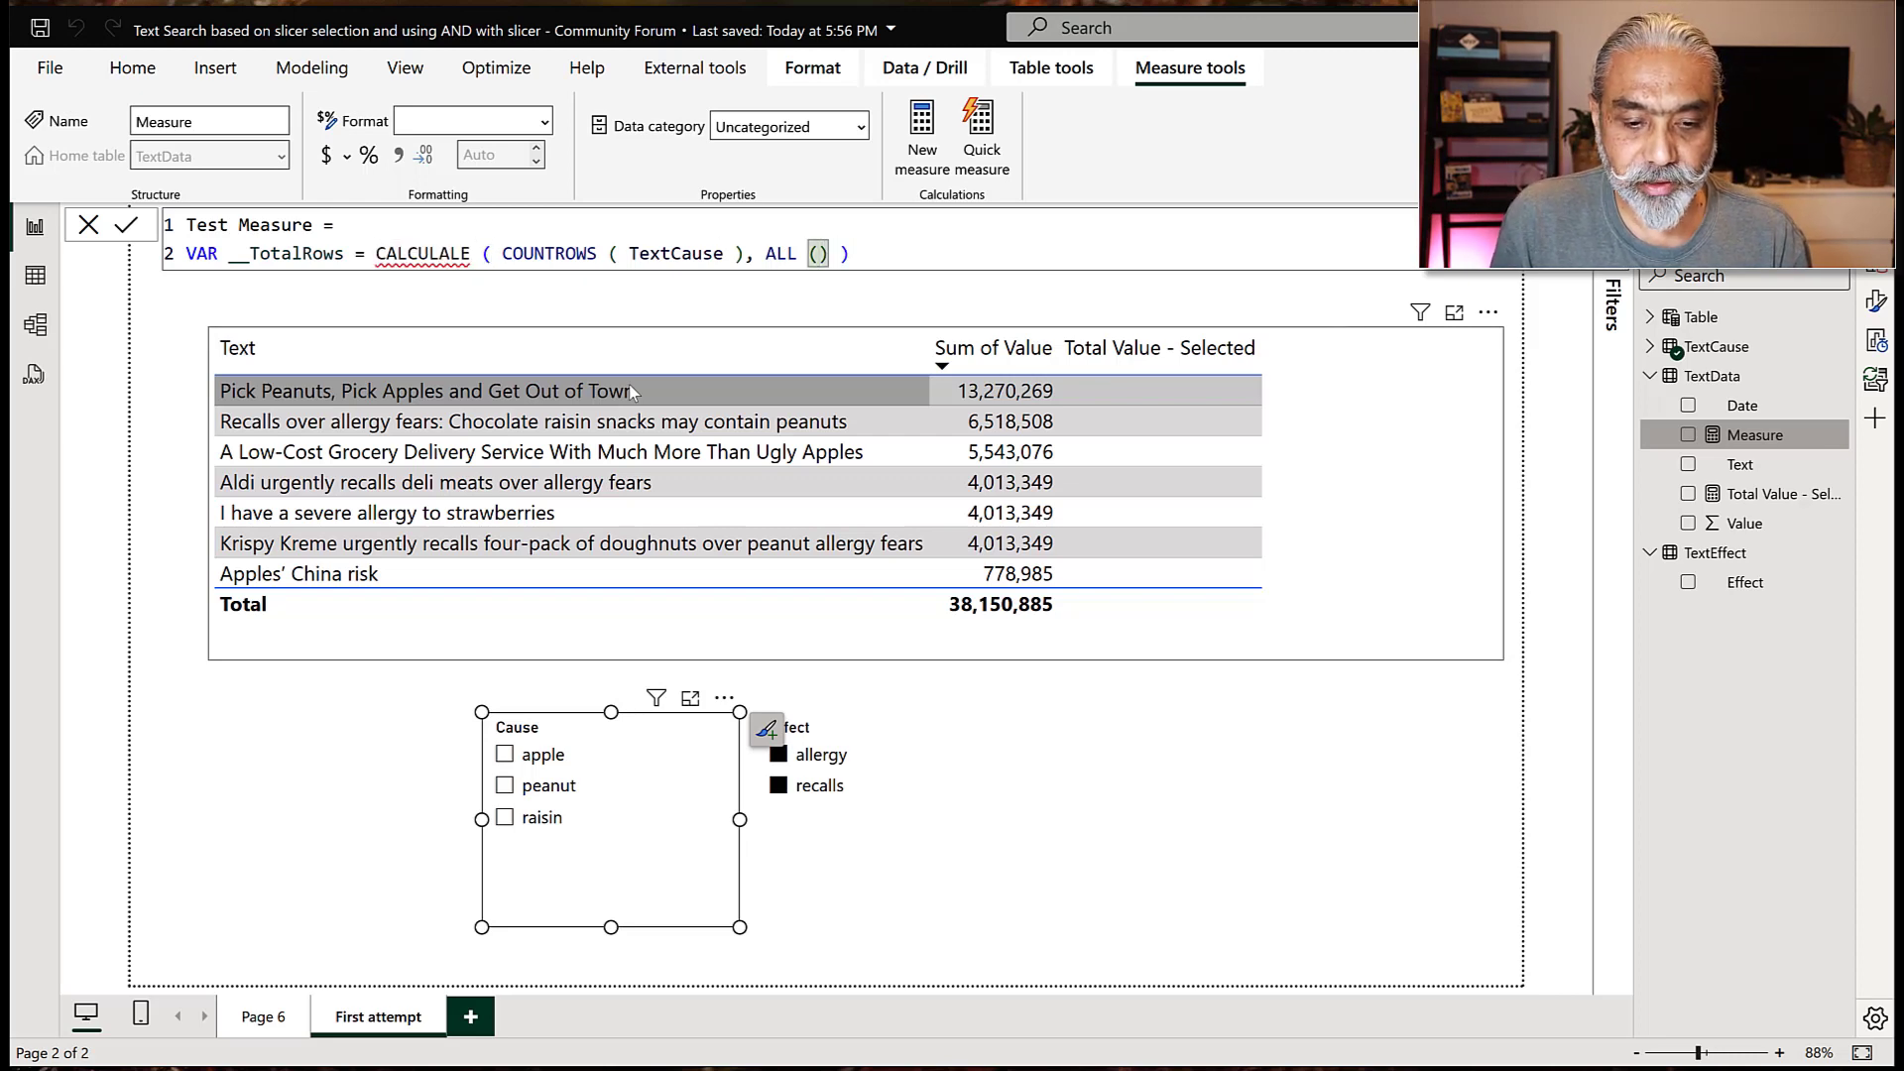
pyautogui.click(461, 253)
pyautogui.press('BackSpace')
pyautogui.write('T')
pyautogui.press('End')
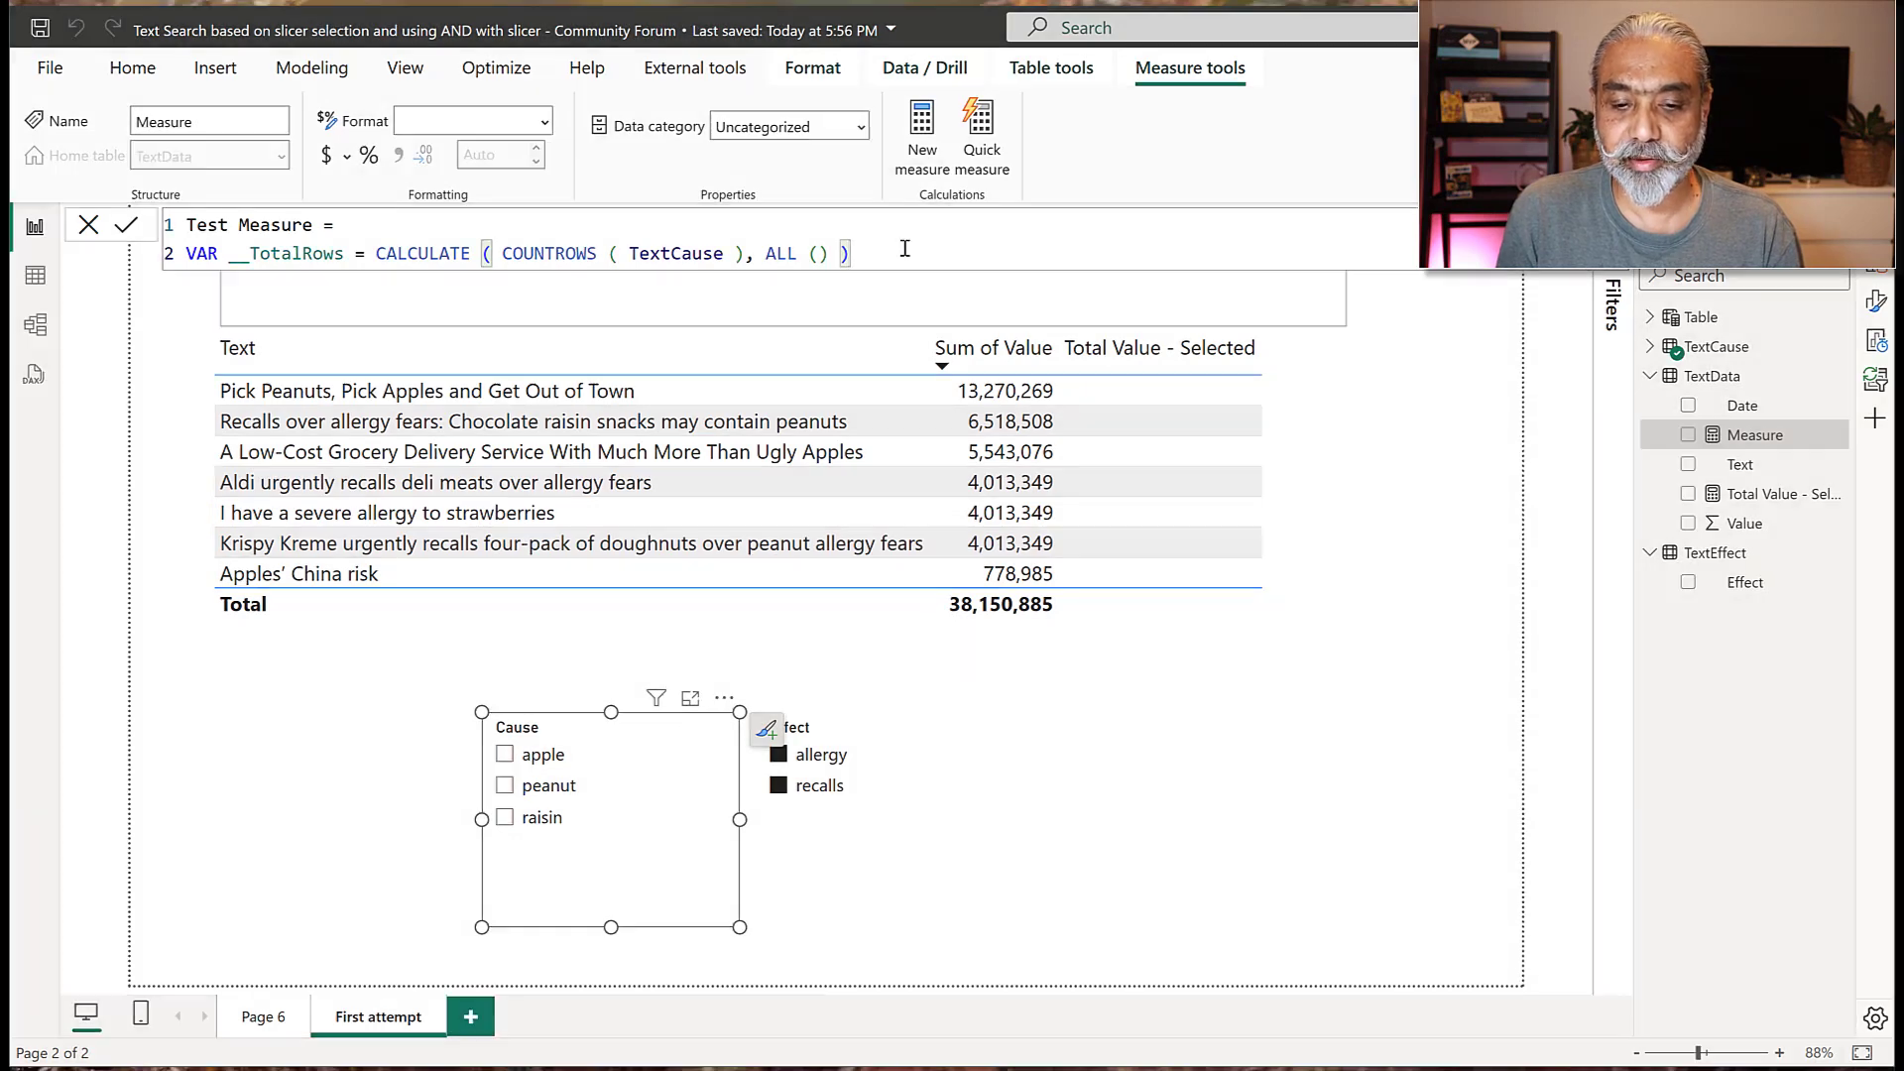
# Add a third line VAR __SelectedRows = COUNTROWS ( TextCause ).
pyautogui.hotkey('shift', 'Return')
pyautogui.write('VAR __S')
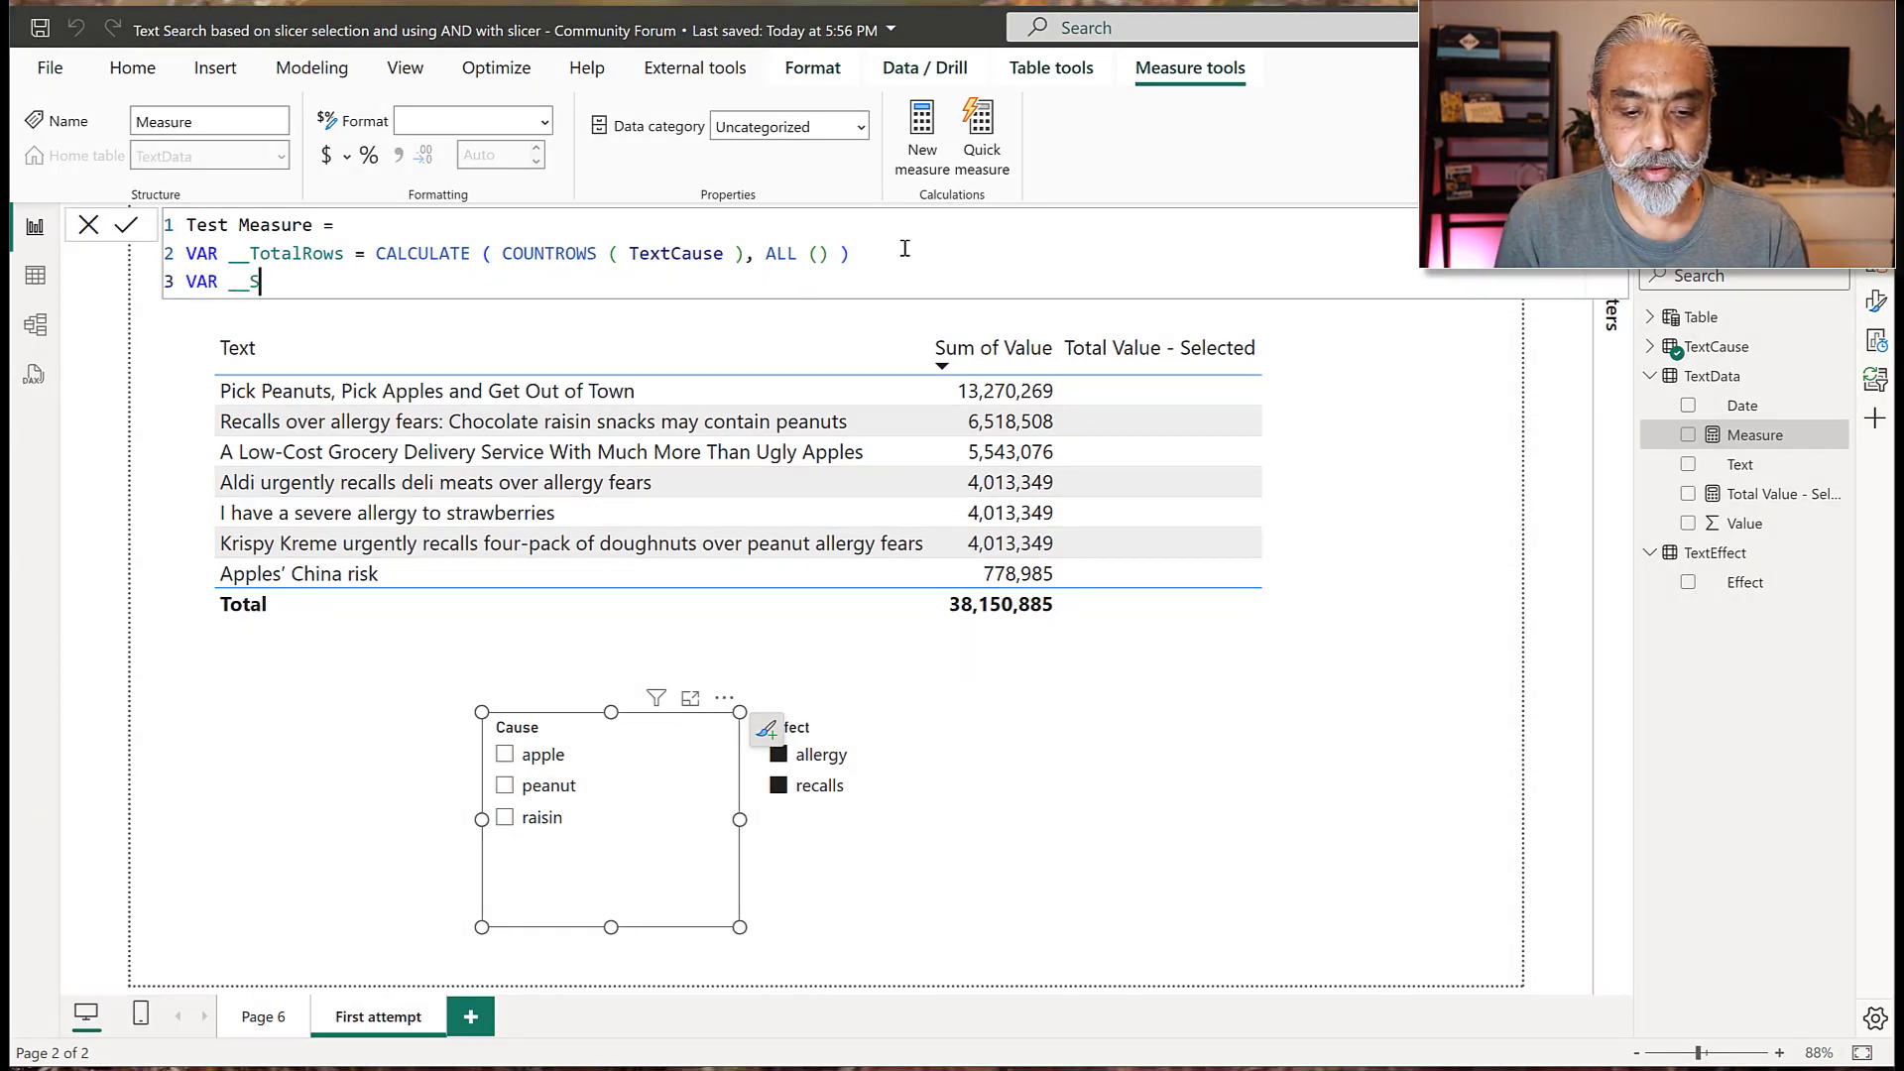
pyautogui.write('electedRows =')
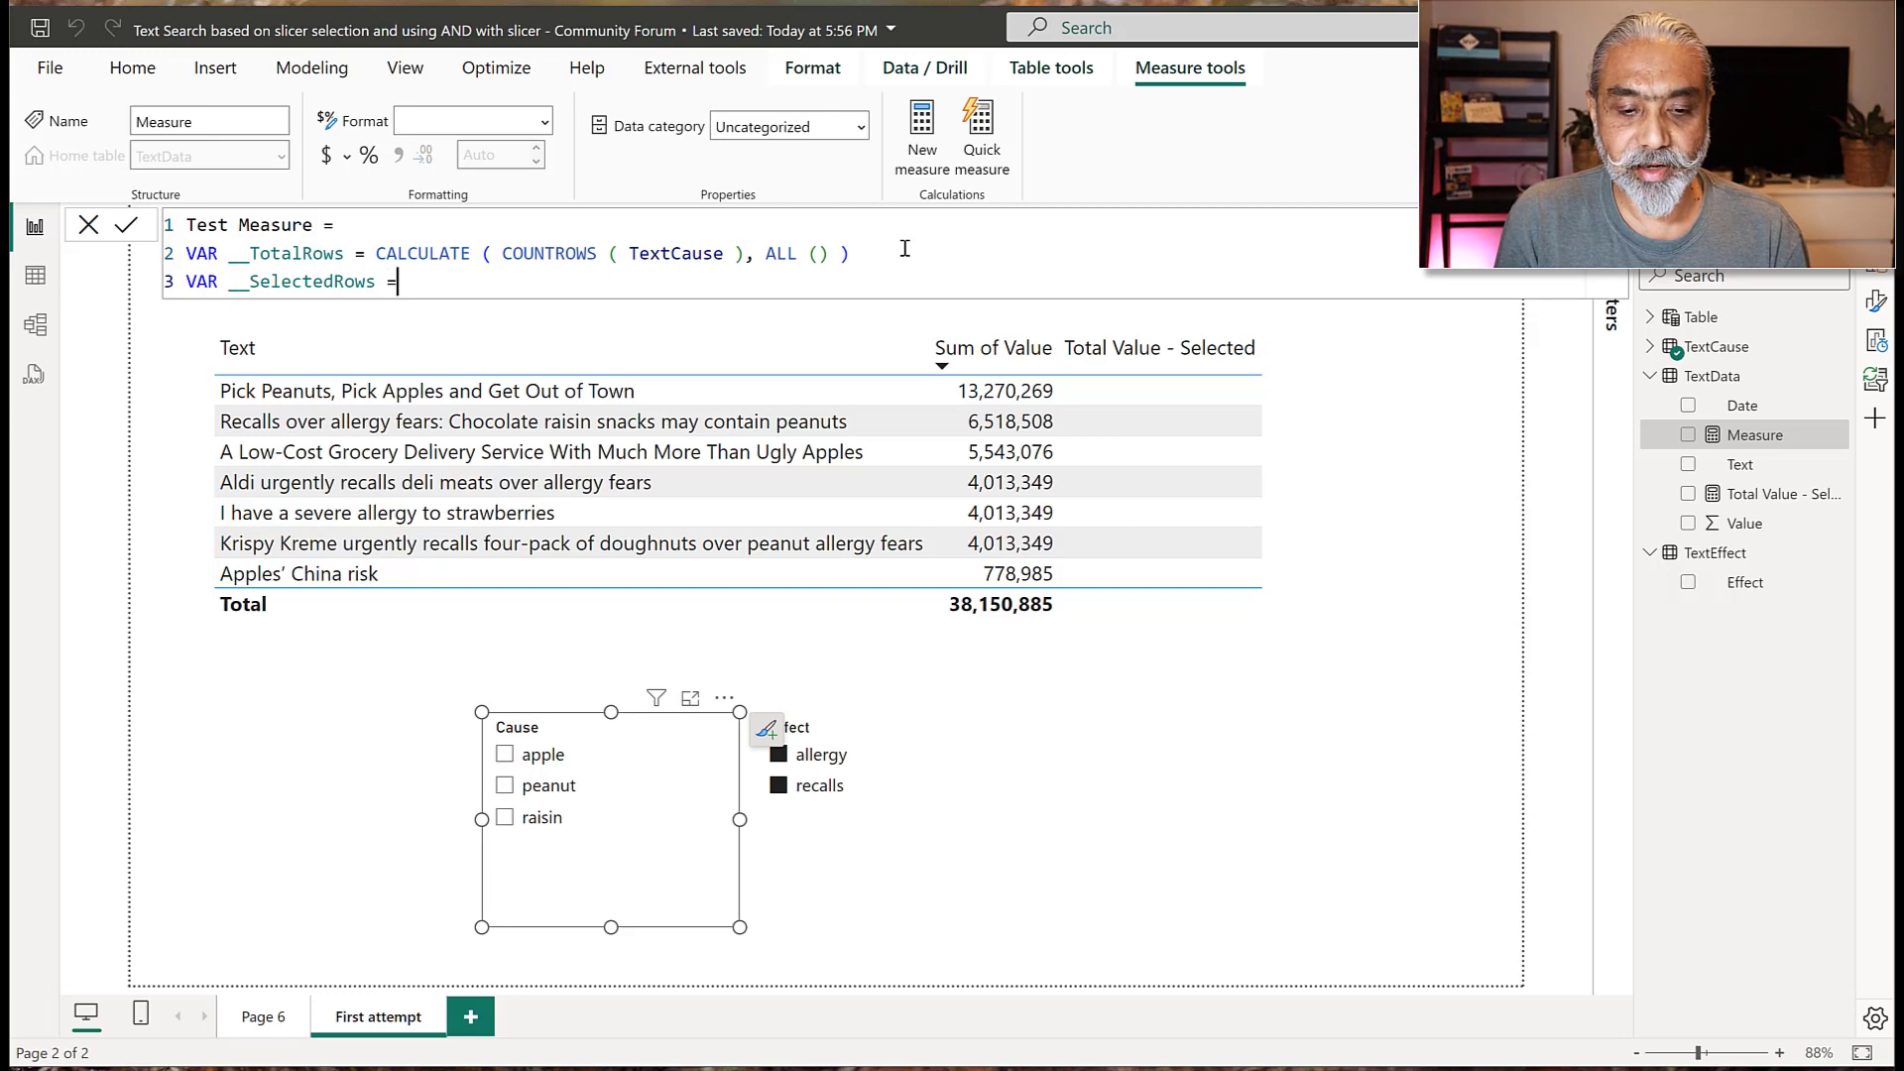
pyautogui.write(' COUNT')
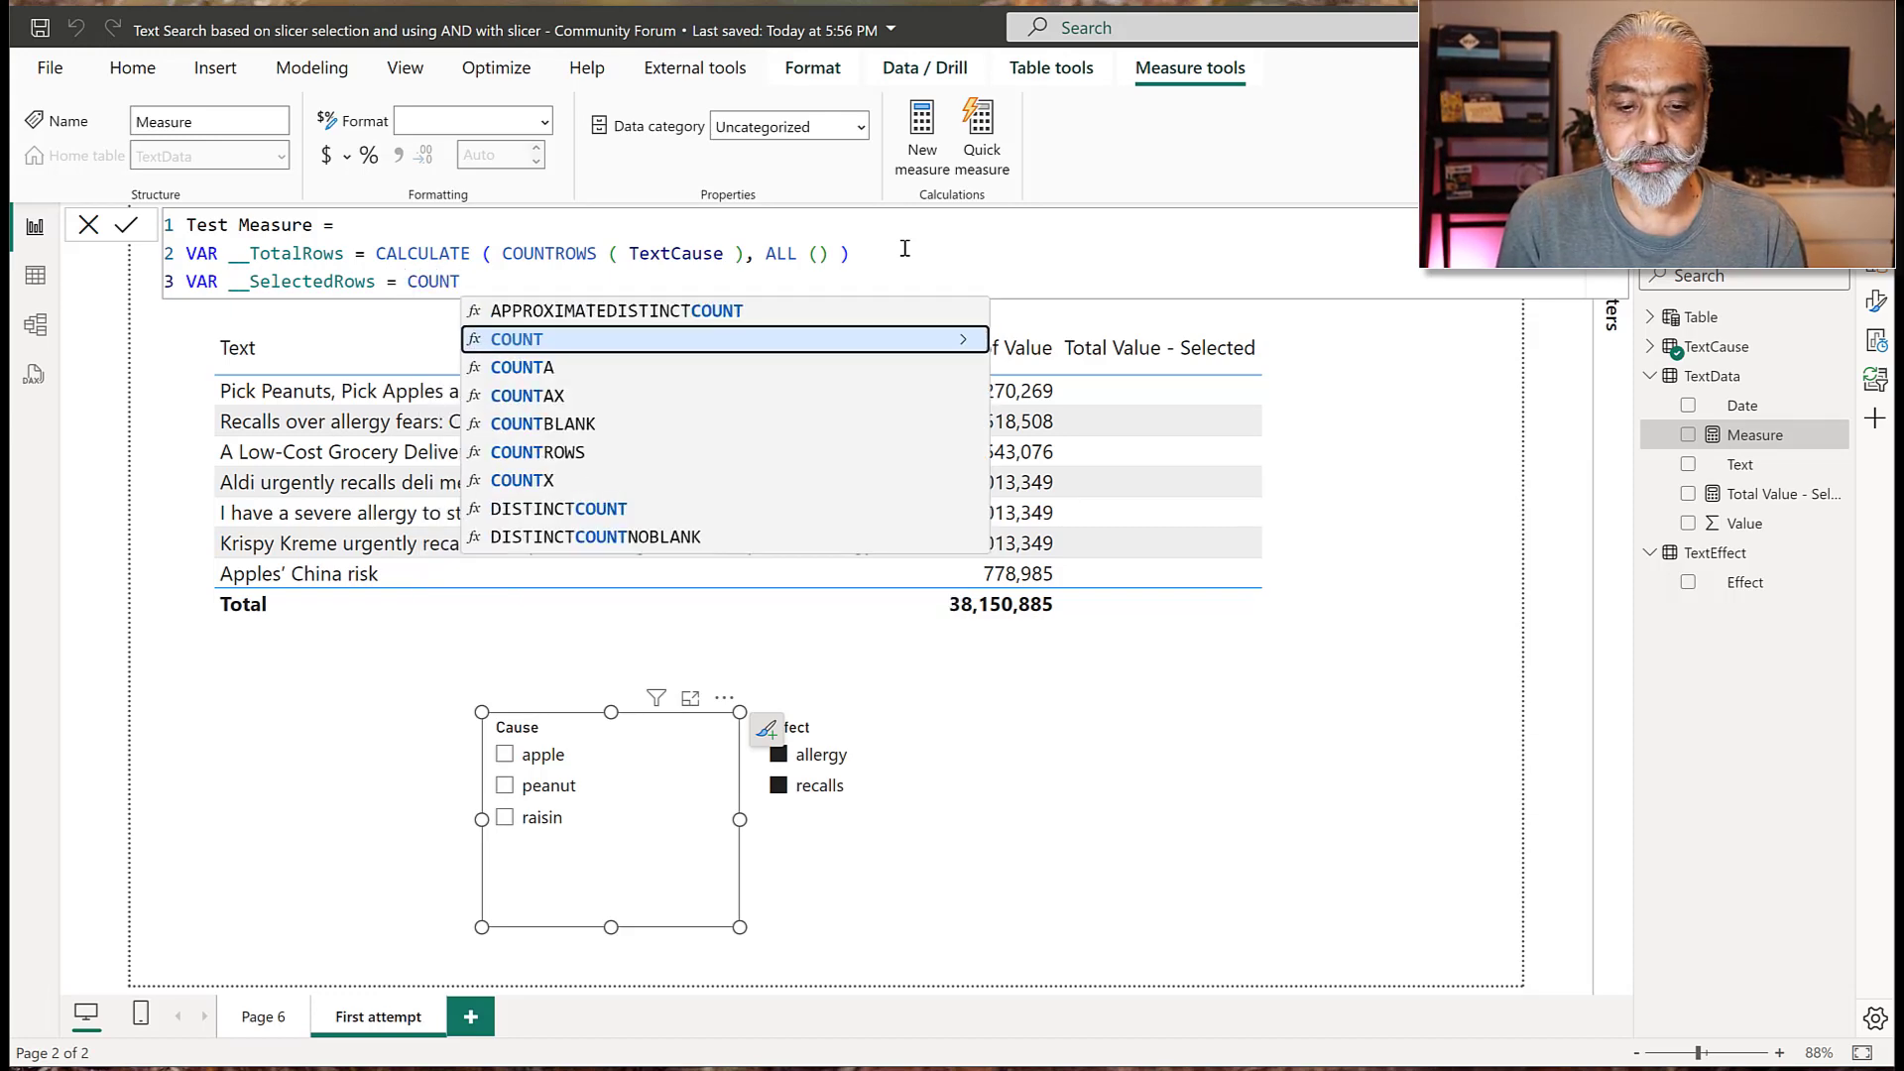
pyautogui.write('ROWS ( __')
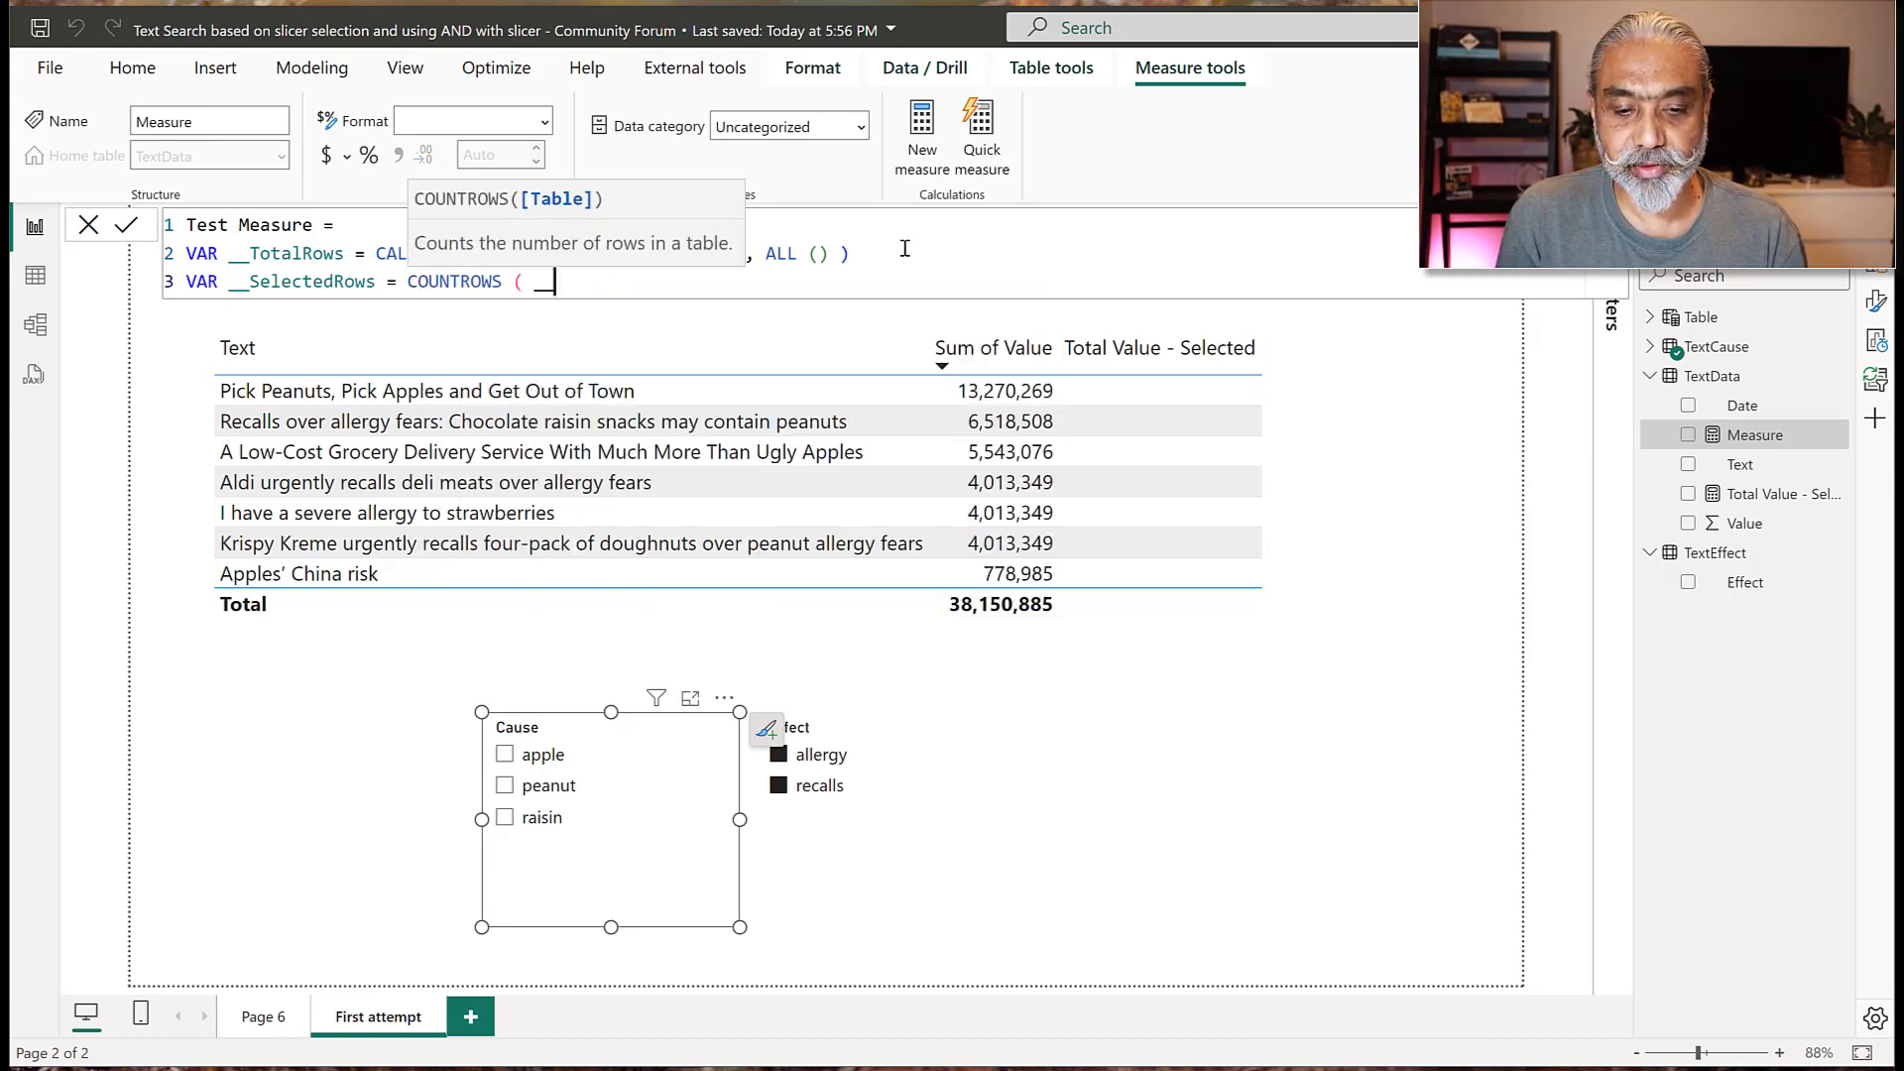
pyautogui.press('BackSpace')
pyautogui.press('BackSpace')
pyautogui.write('Text')
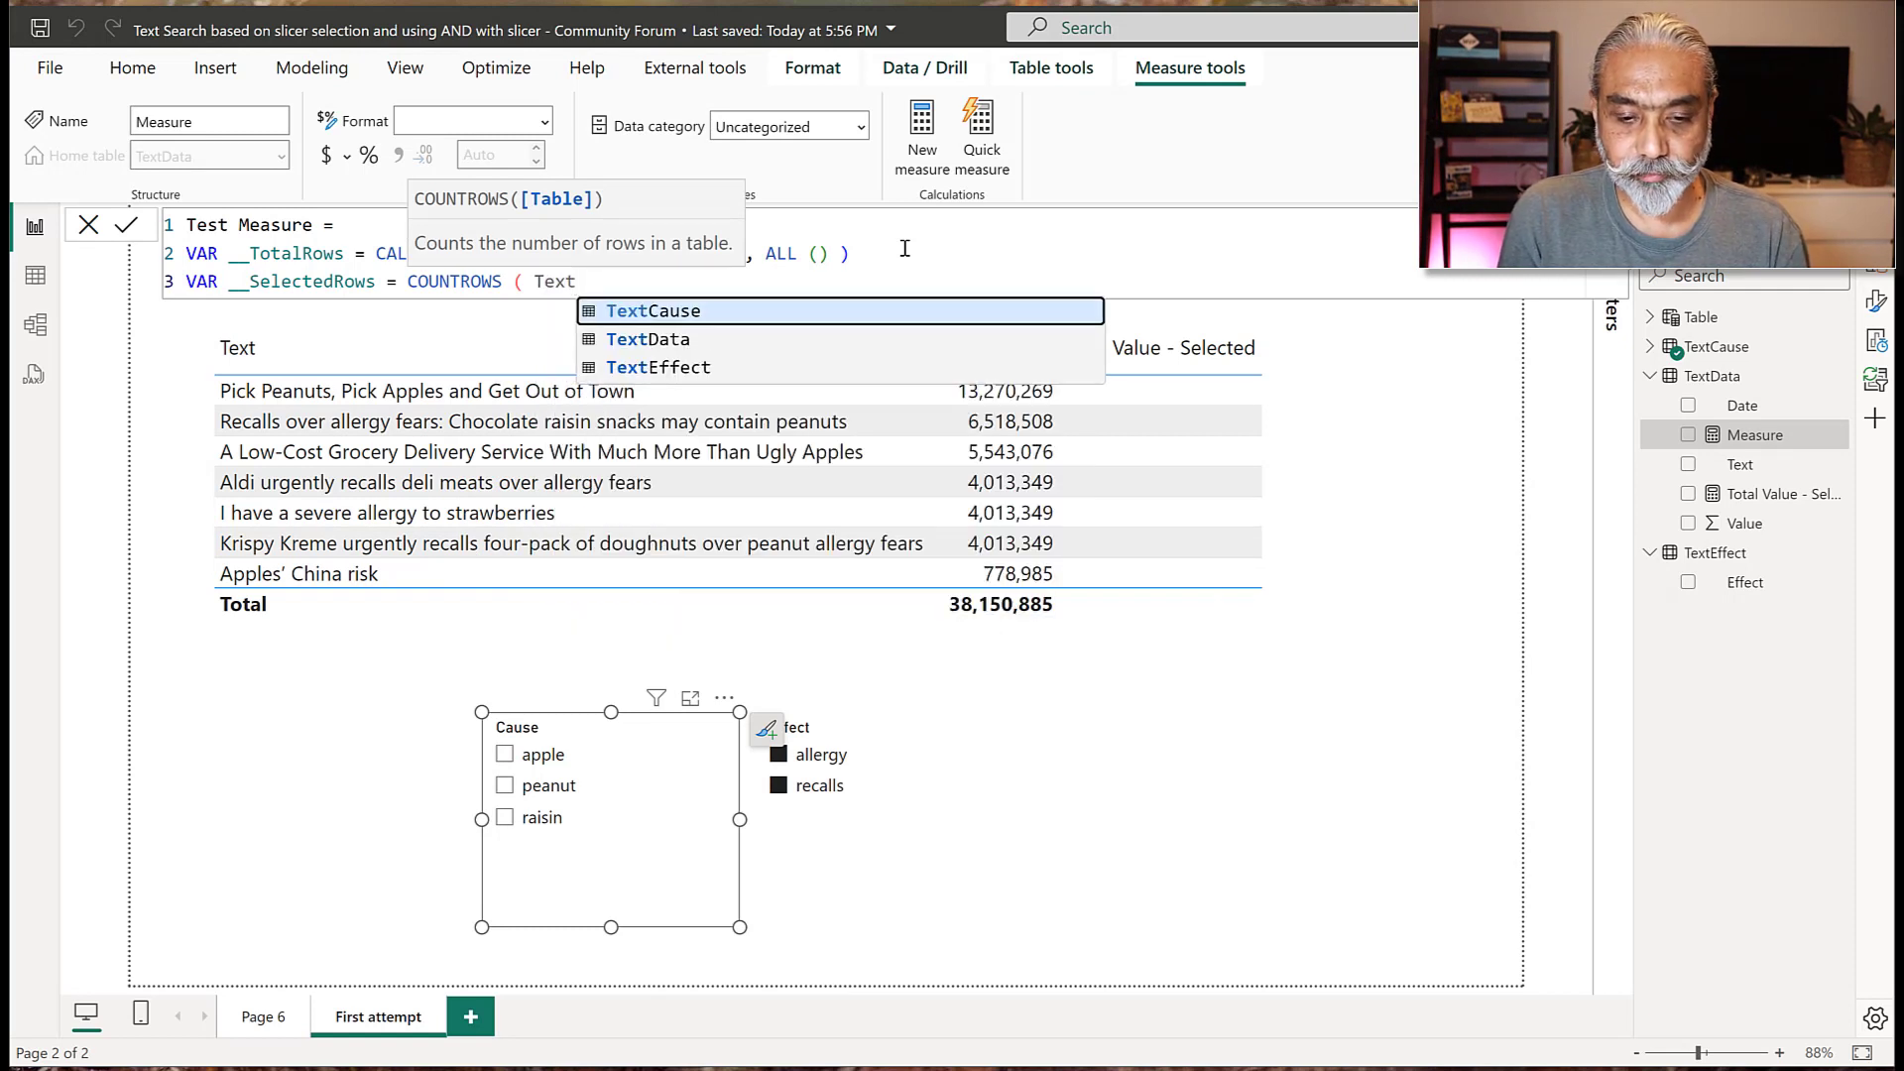
pyautogui.press('Tab')
pyautogui.write(')')
# Finish with RETURN __TotalRows <> __SelectedRows and commit the Test Measure formula.
pyautogui.hotkey('shift', 'Return')
pyautogui.write('RE')
pyautogui.press('Tab')
pyautogui.hotkey('shift', 'Return')
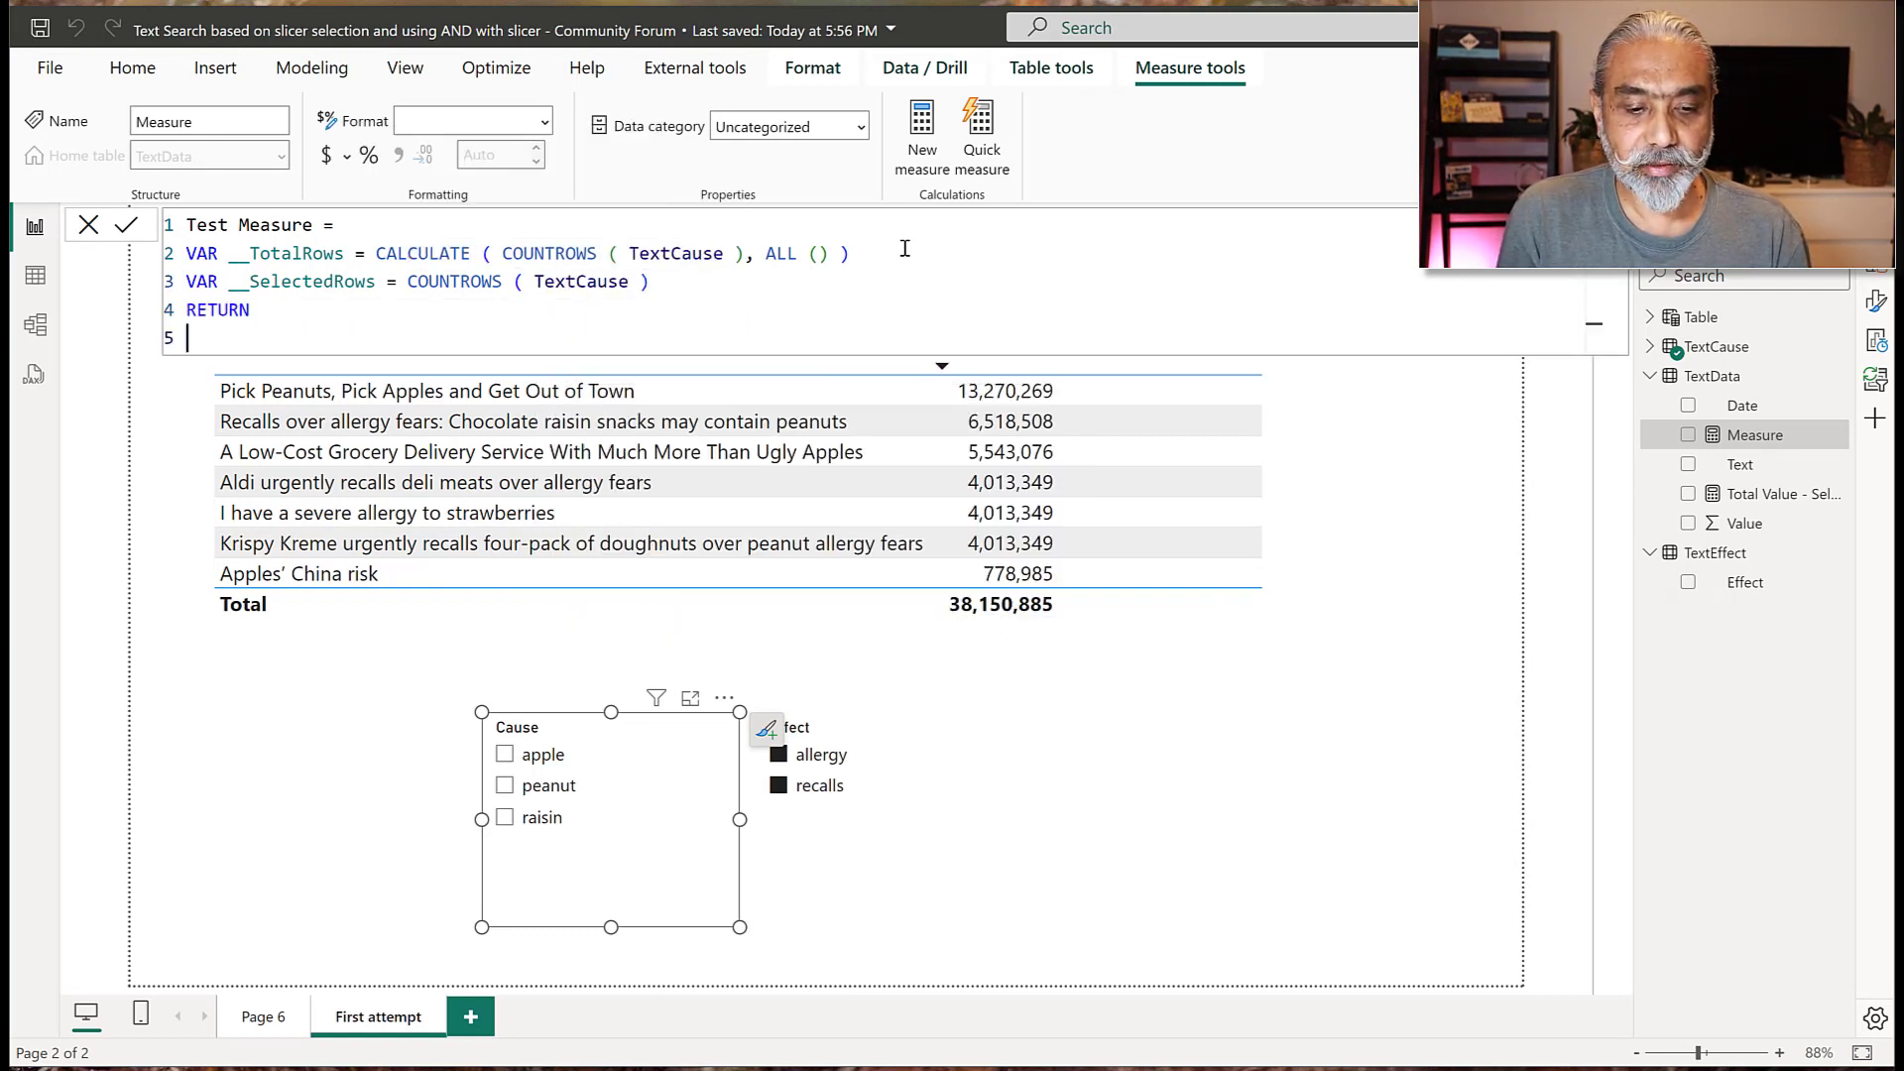
pyautogui.write('__T')
pyautogui.press('Tab')
pyautogui.write('<> __')
pyautogui.press('Tab')
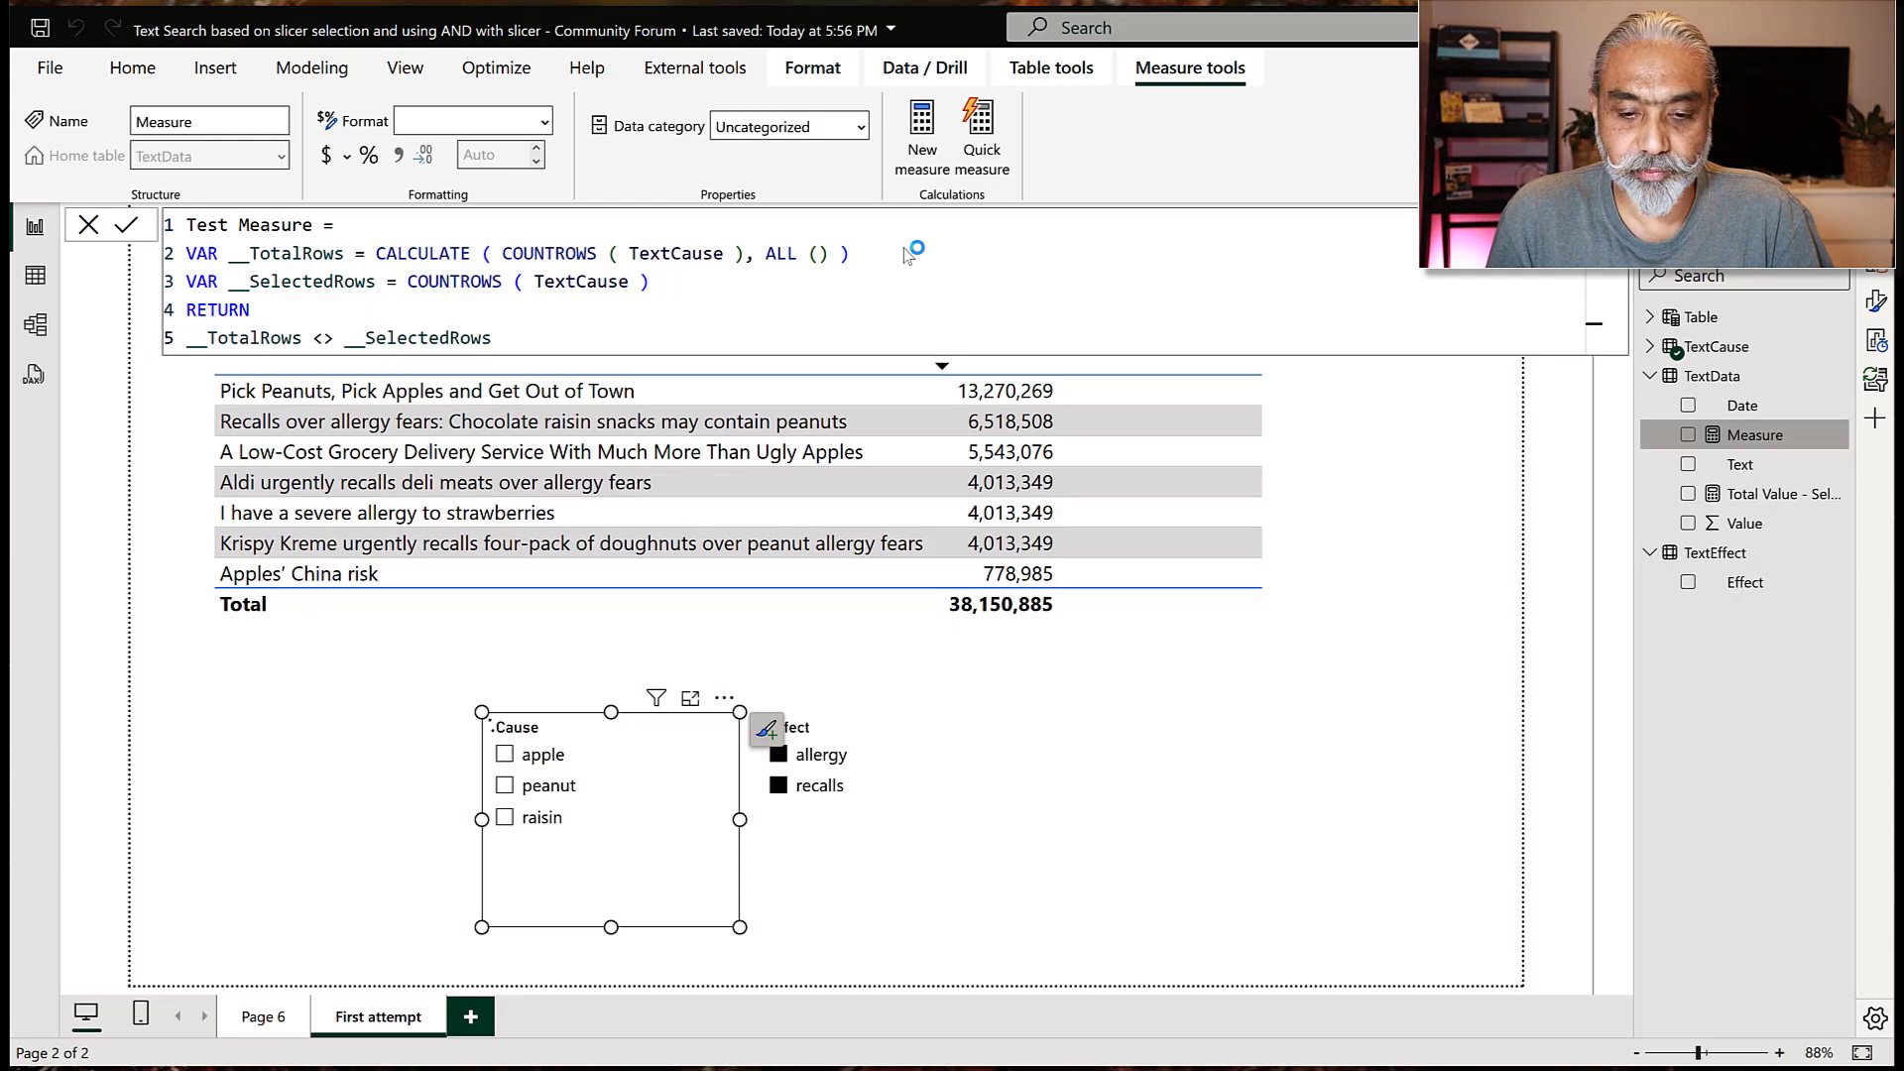
pyautogui.press('Return')
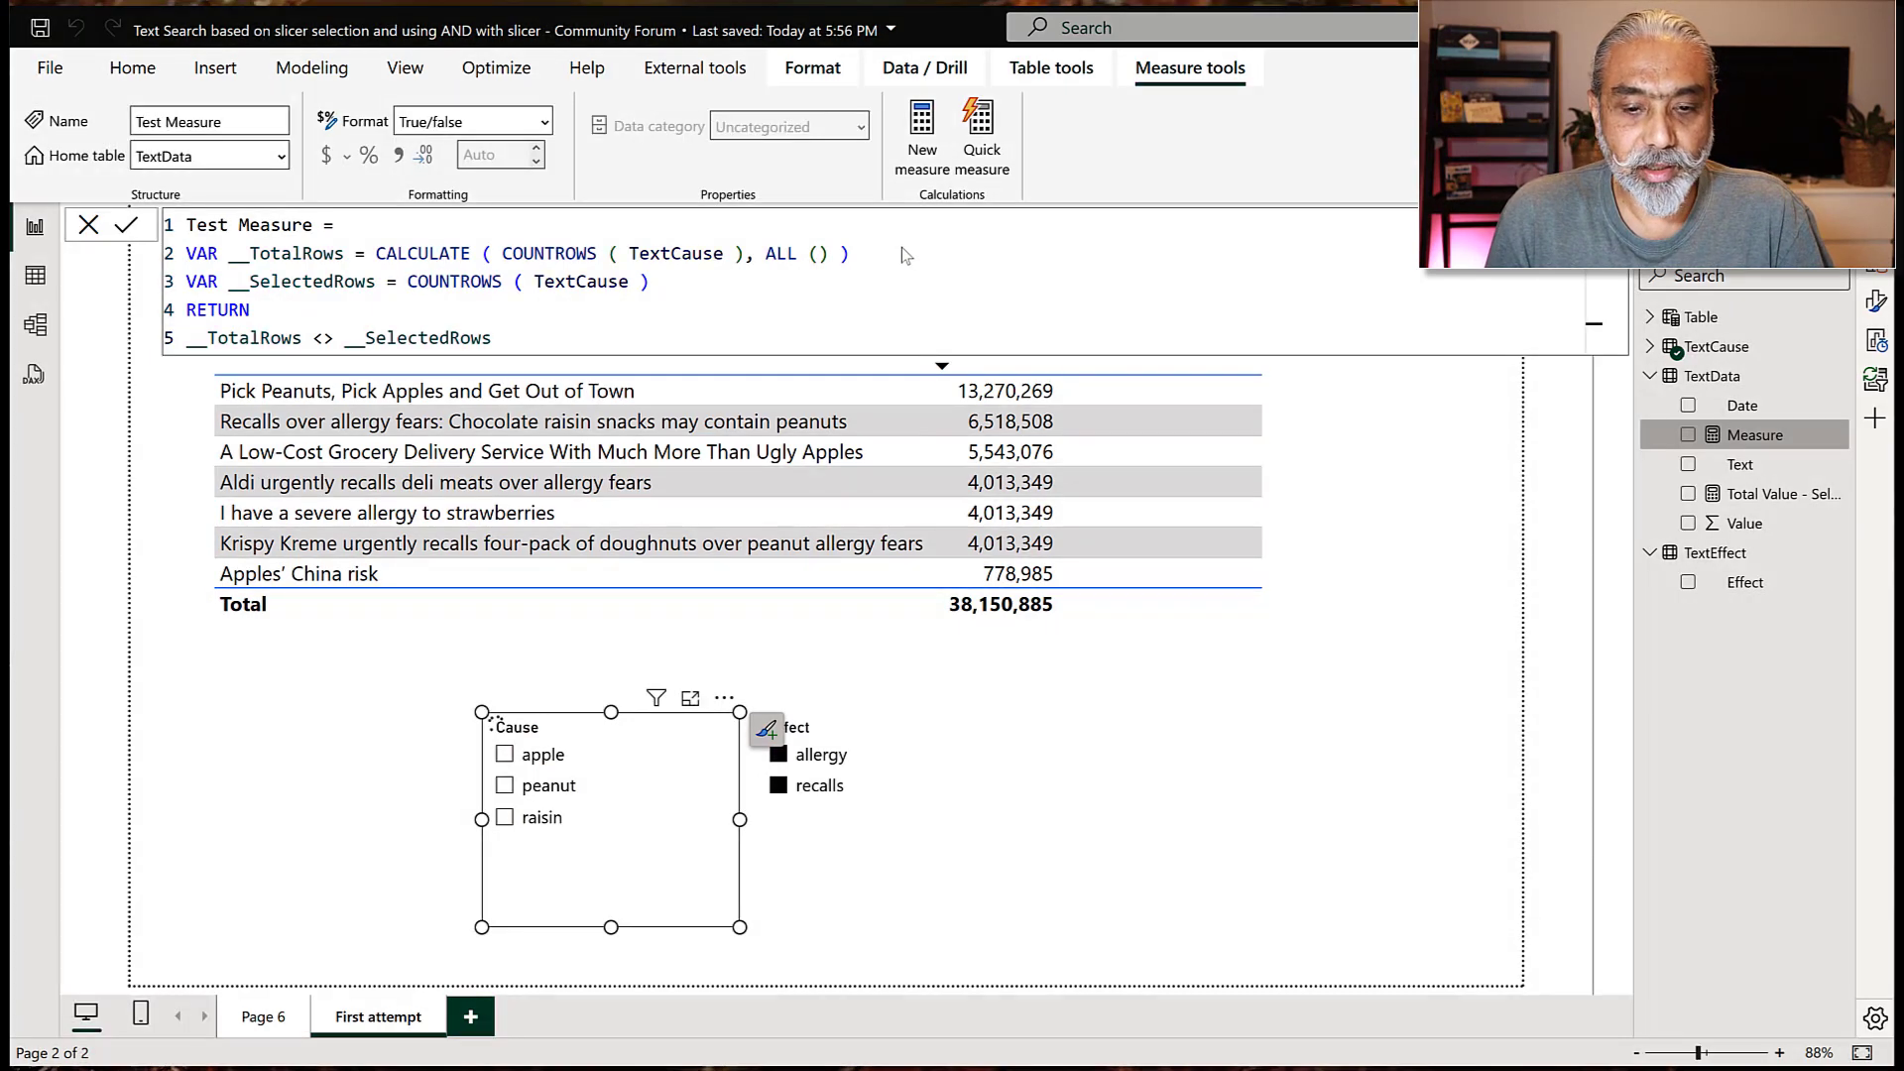
# Add a Test Measure card showing False, narrowed and placed right of the Cause and Effect slicers.
pyautogui.click(132, 68)
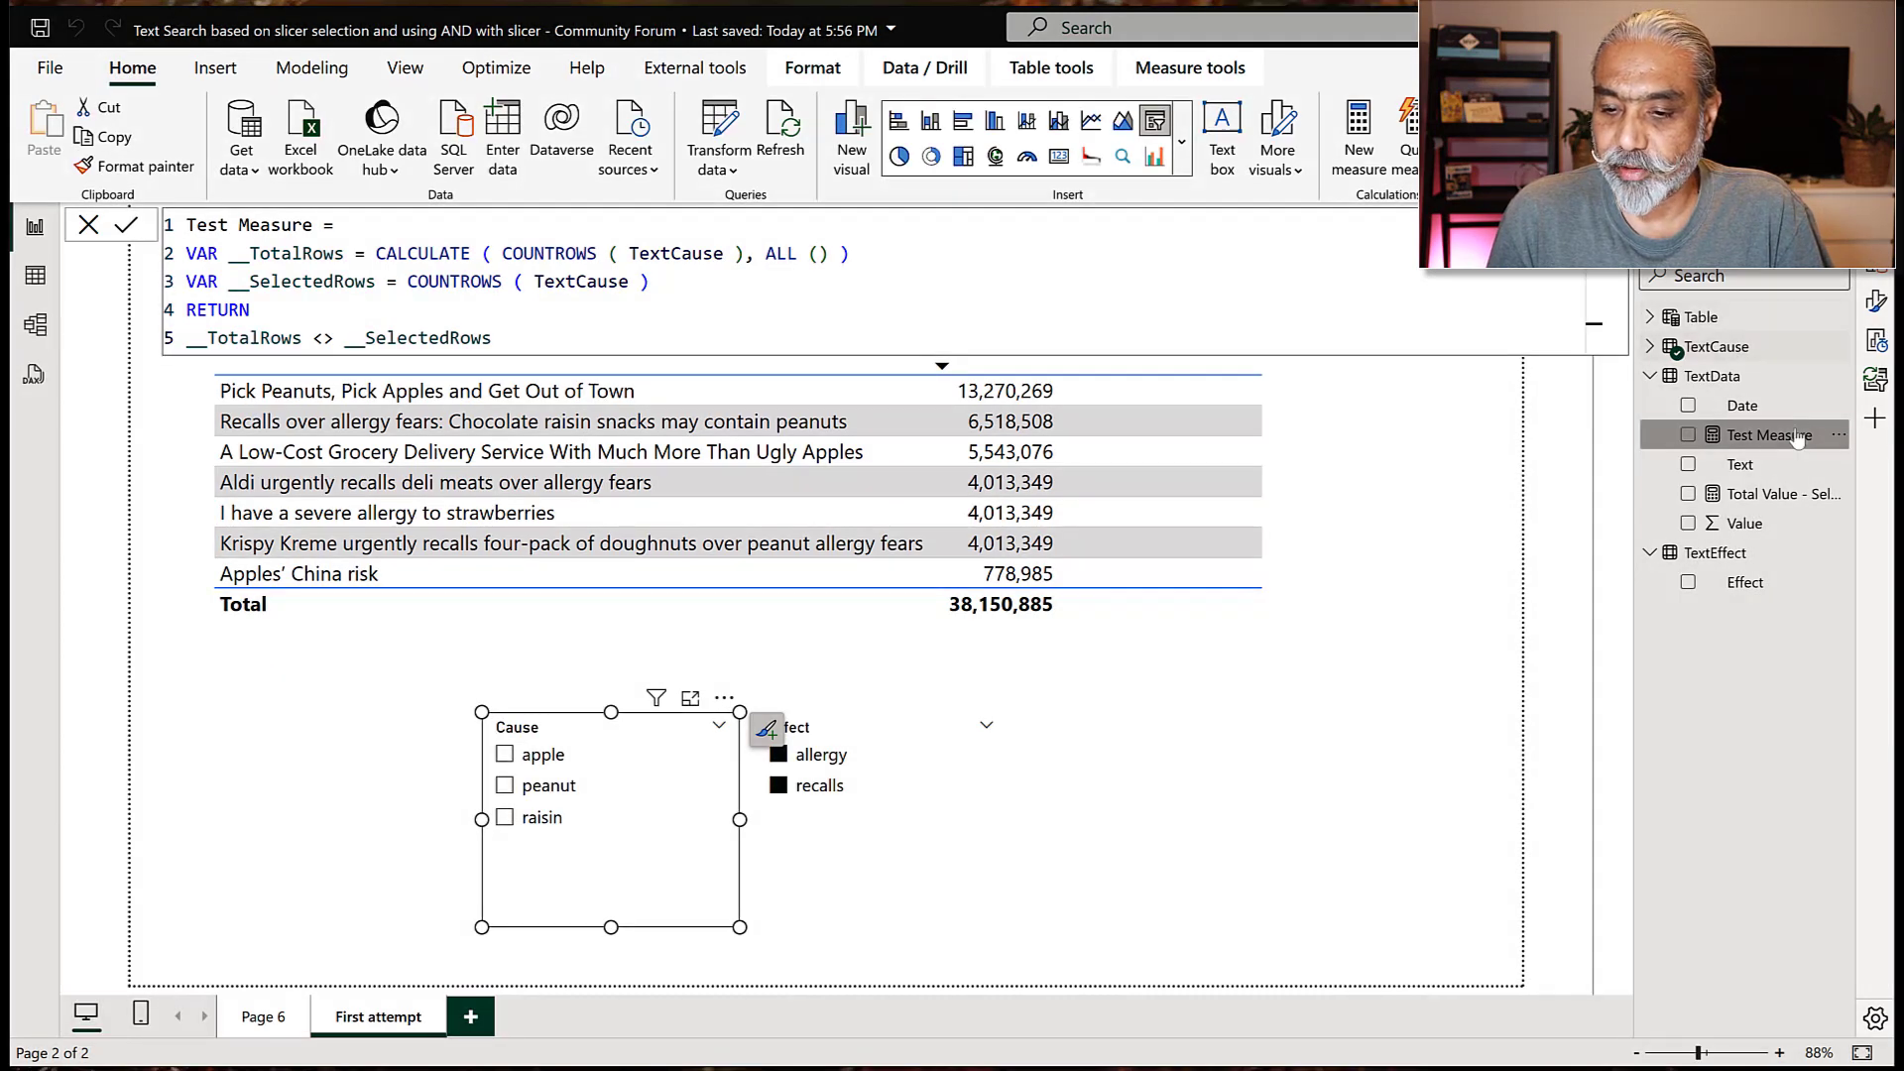
pyautogui.moveTo(1797, 439); pyautogui.dragTo(1386, 713)
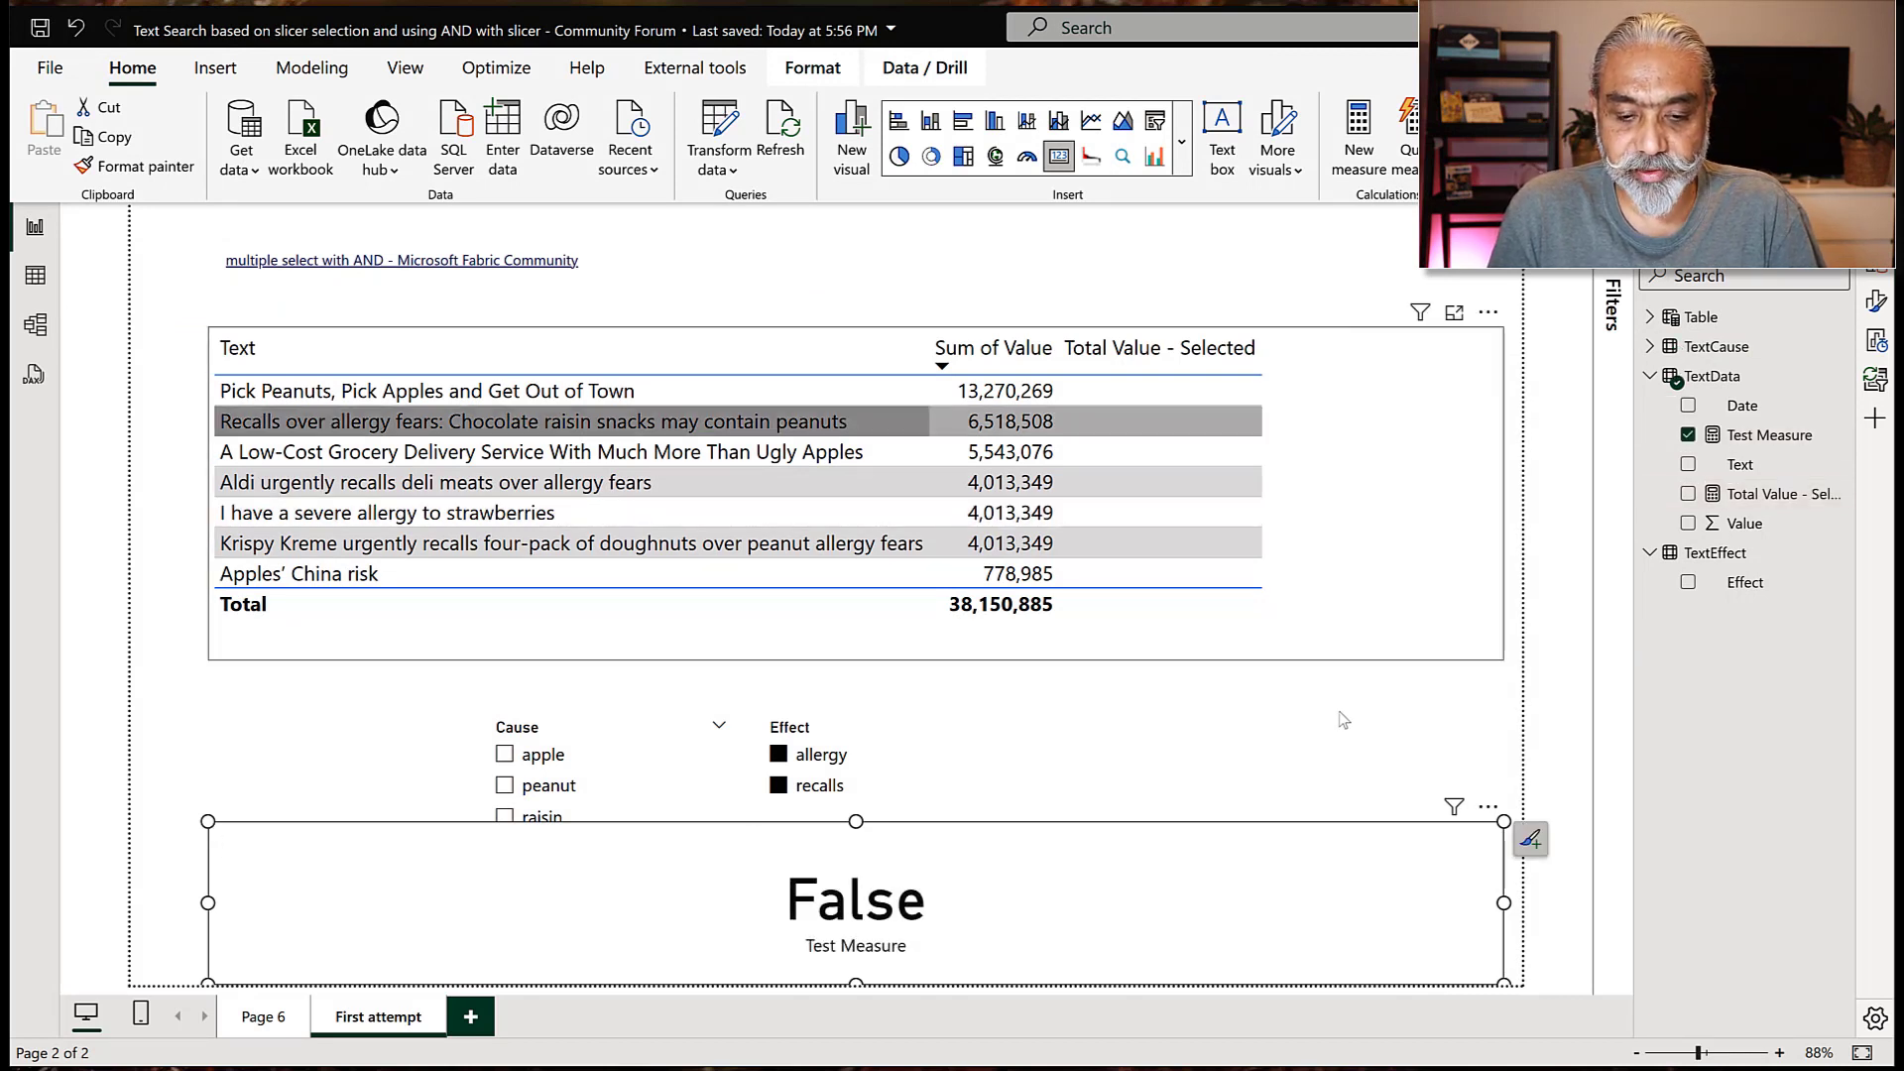
pyautogui.moveTo(212, 905); pyautogui.dragTo(1048, 923)
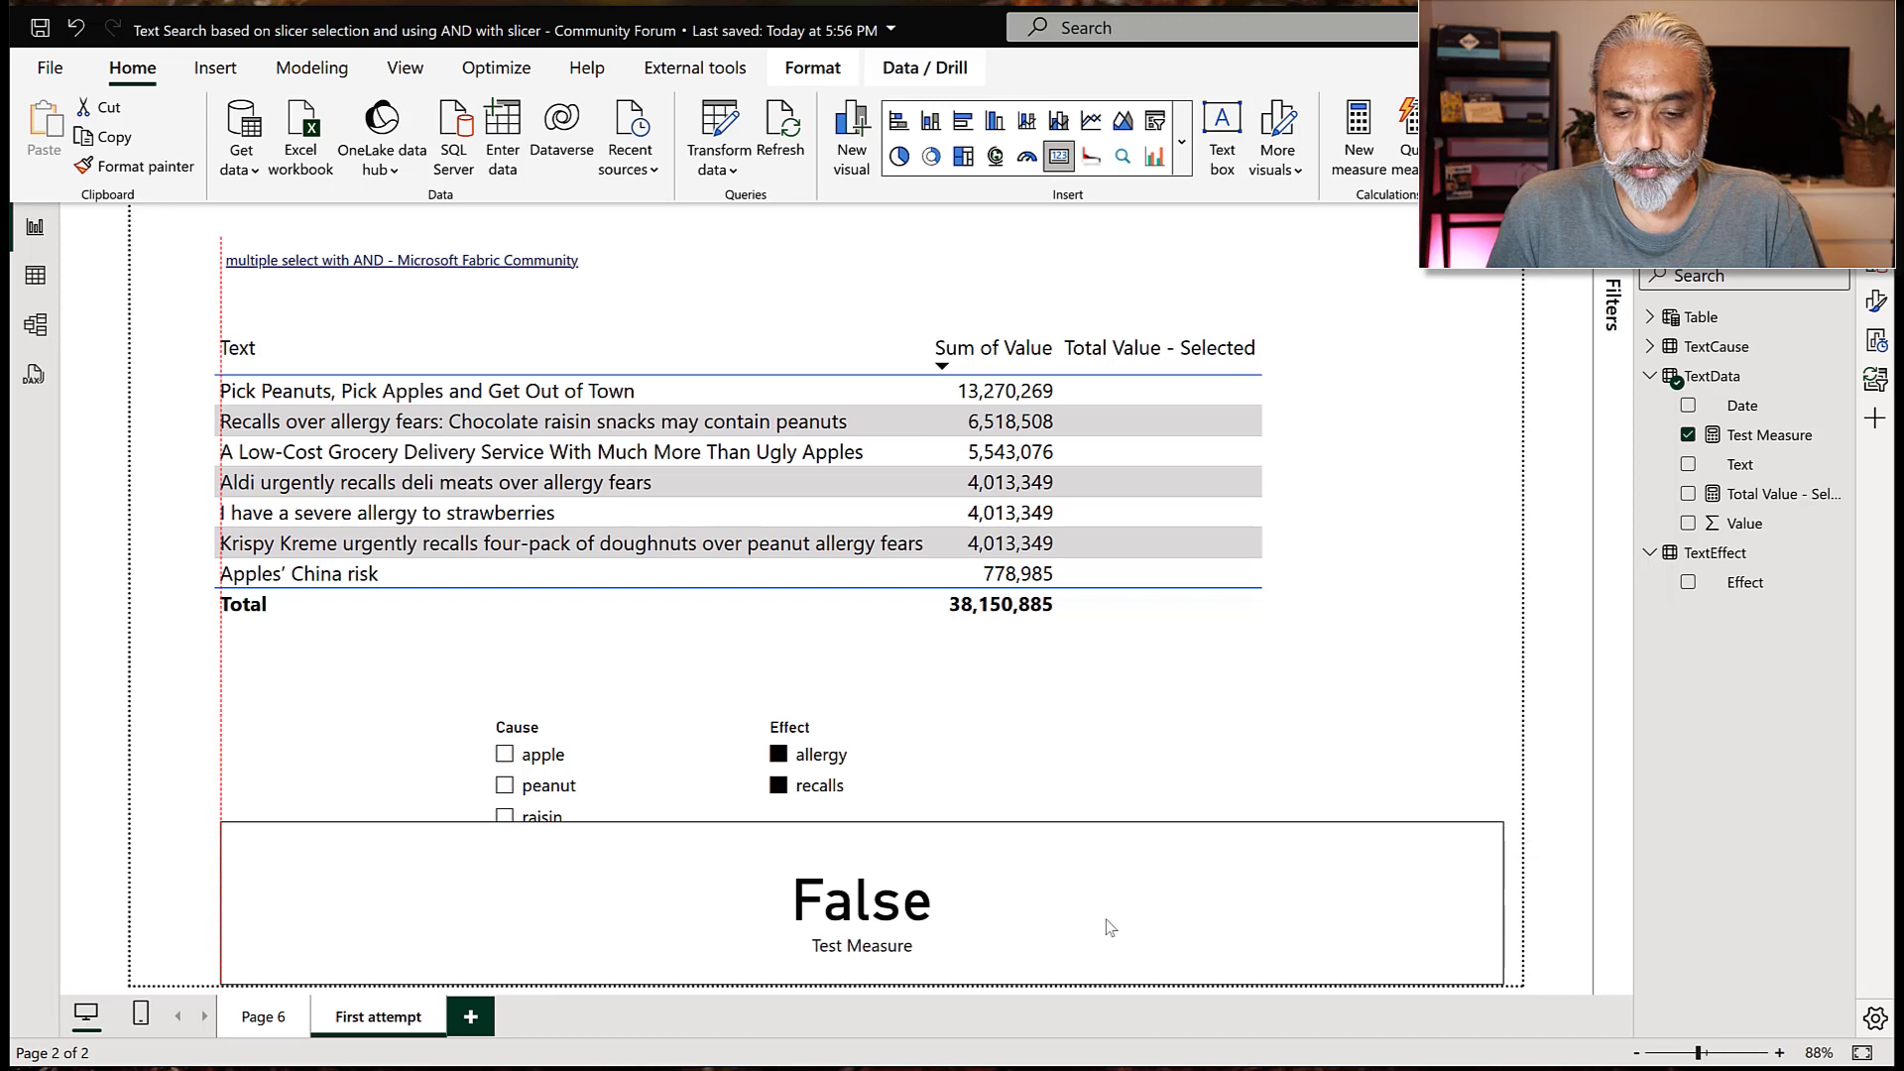
pyautogui.moveTo(1212, 922); pyautogui.dragTo(1131, 893)
pyautogui.moveTo(1157, 791); pyautogui.dragTo(1128, 738)
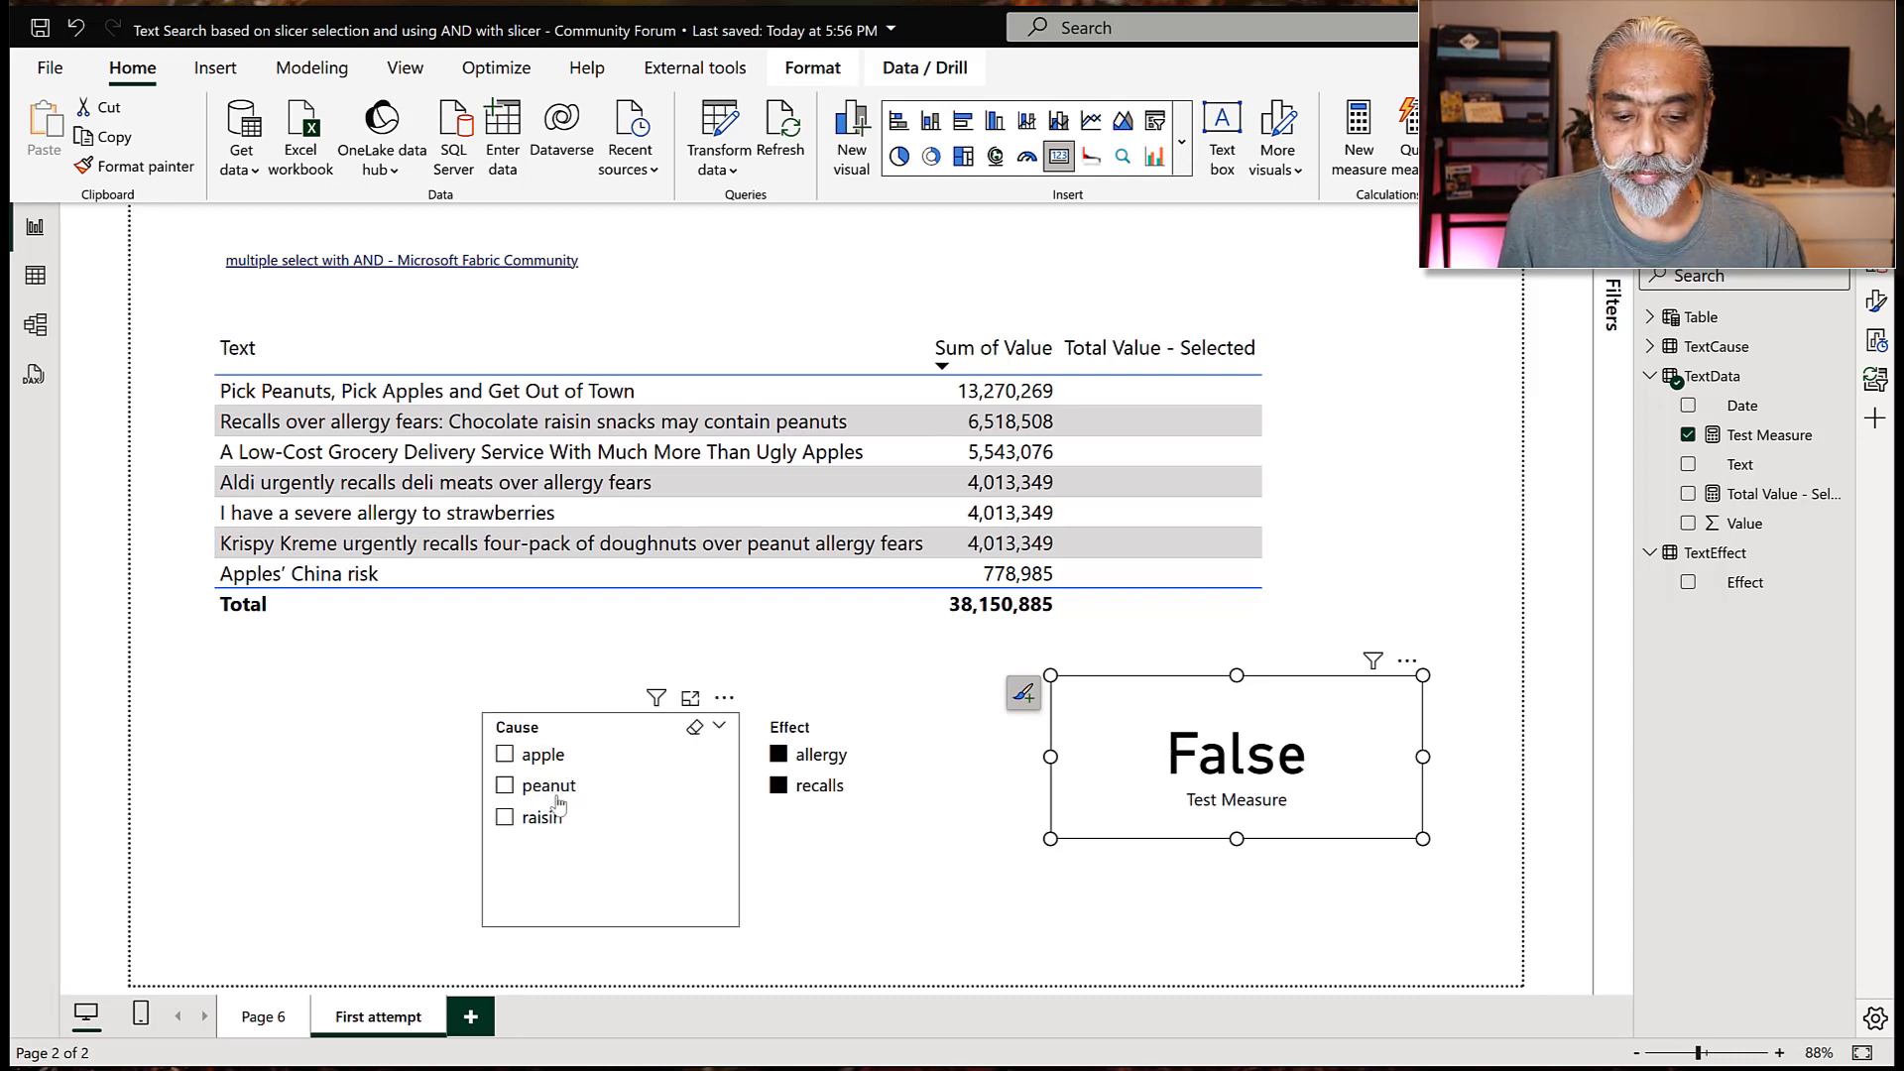
pyautogui.click(557, 797)
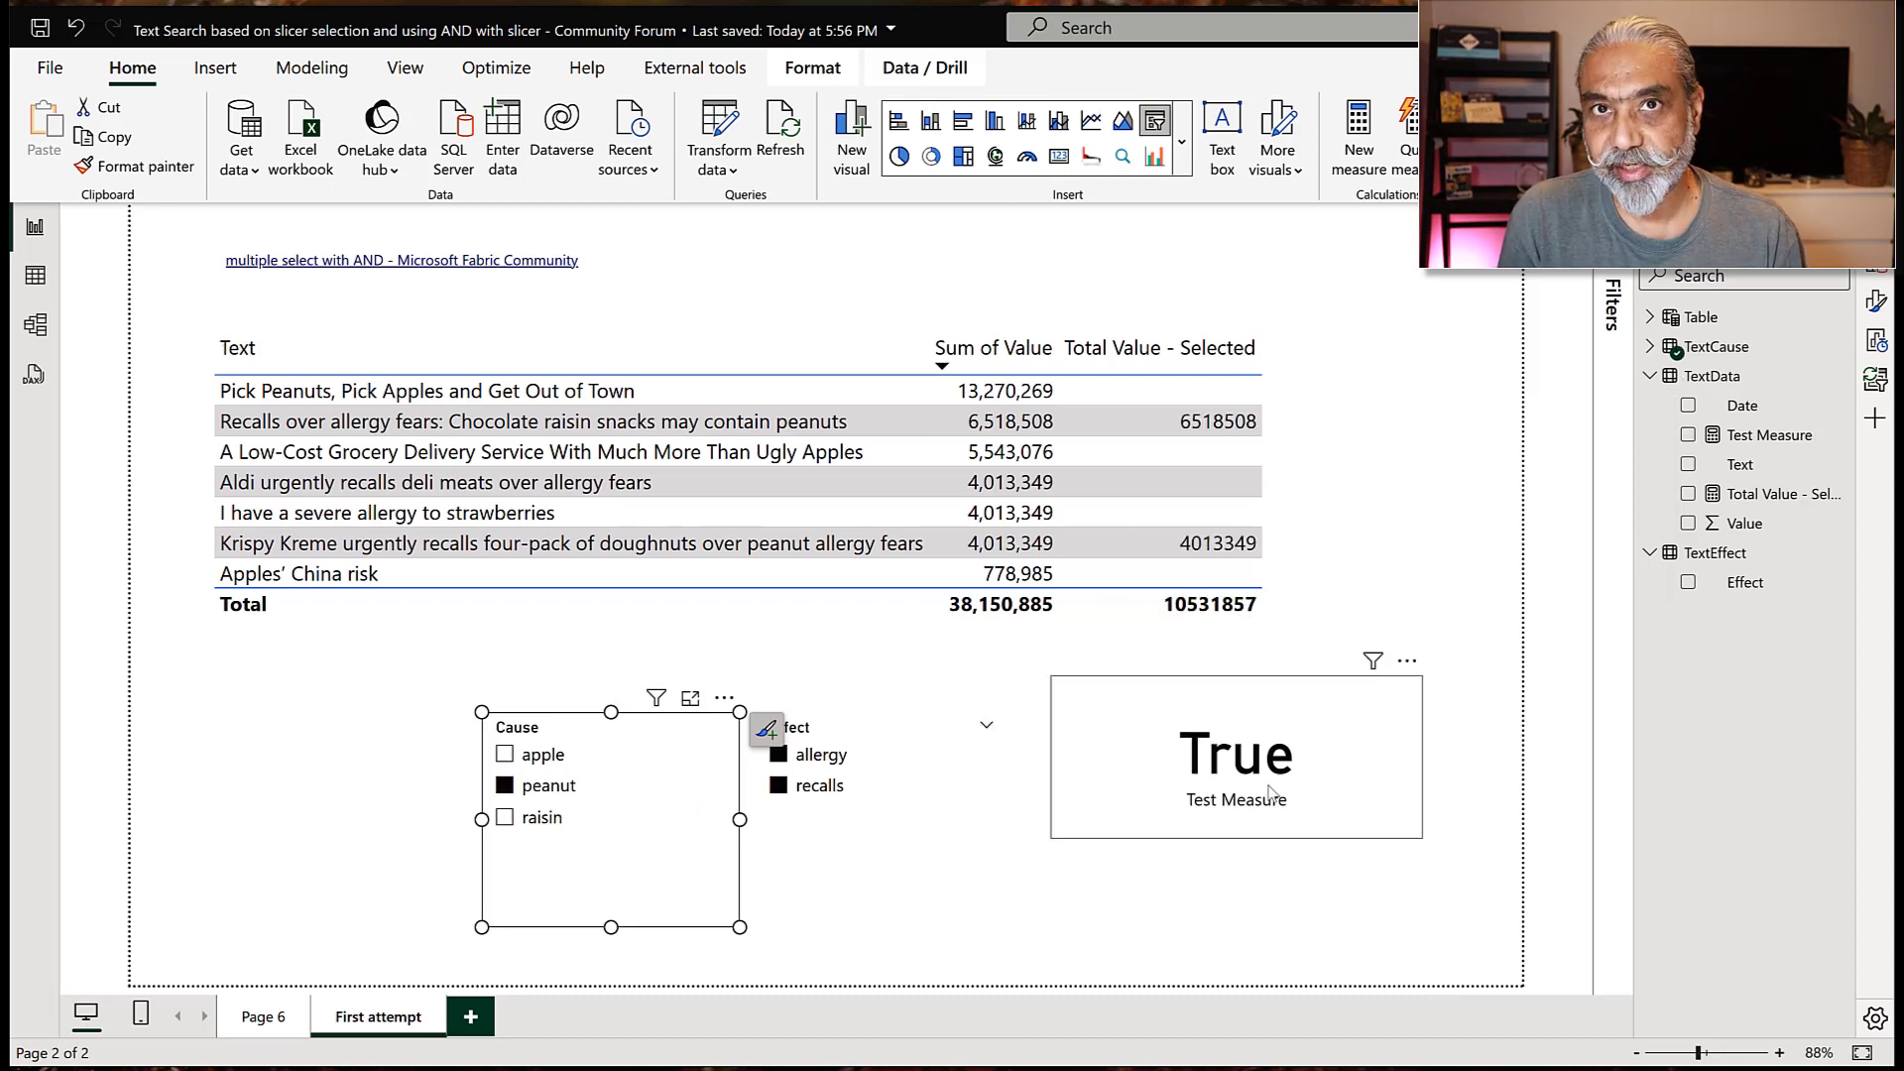
pyautogui.click(520, 829)
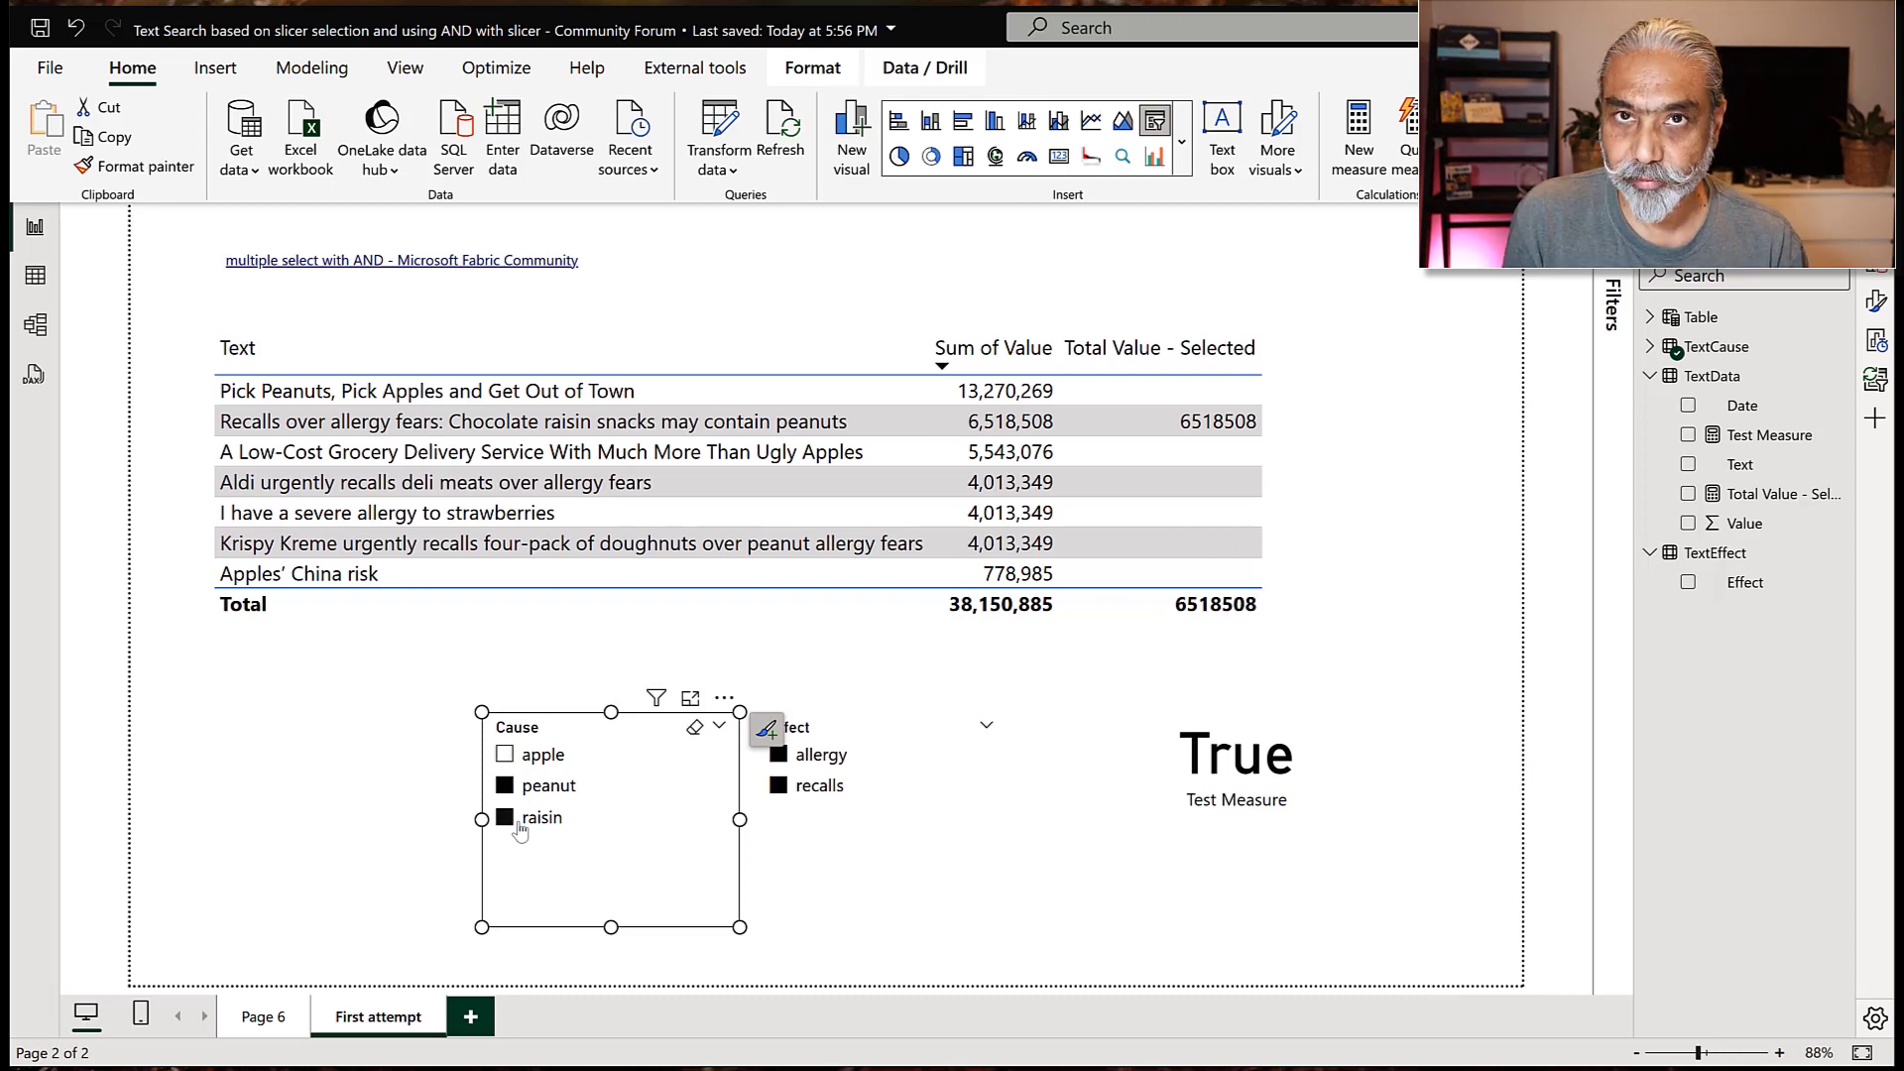
pyautogui.click(537, 766)
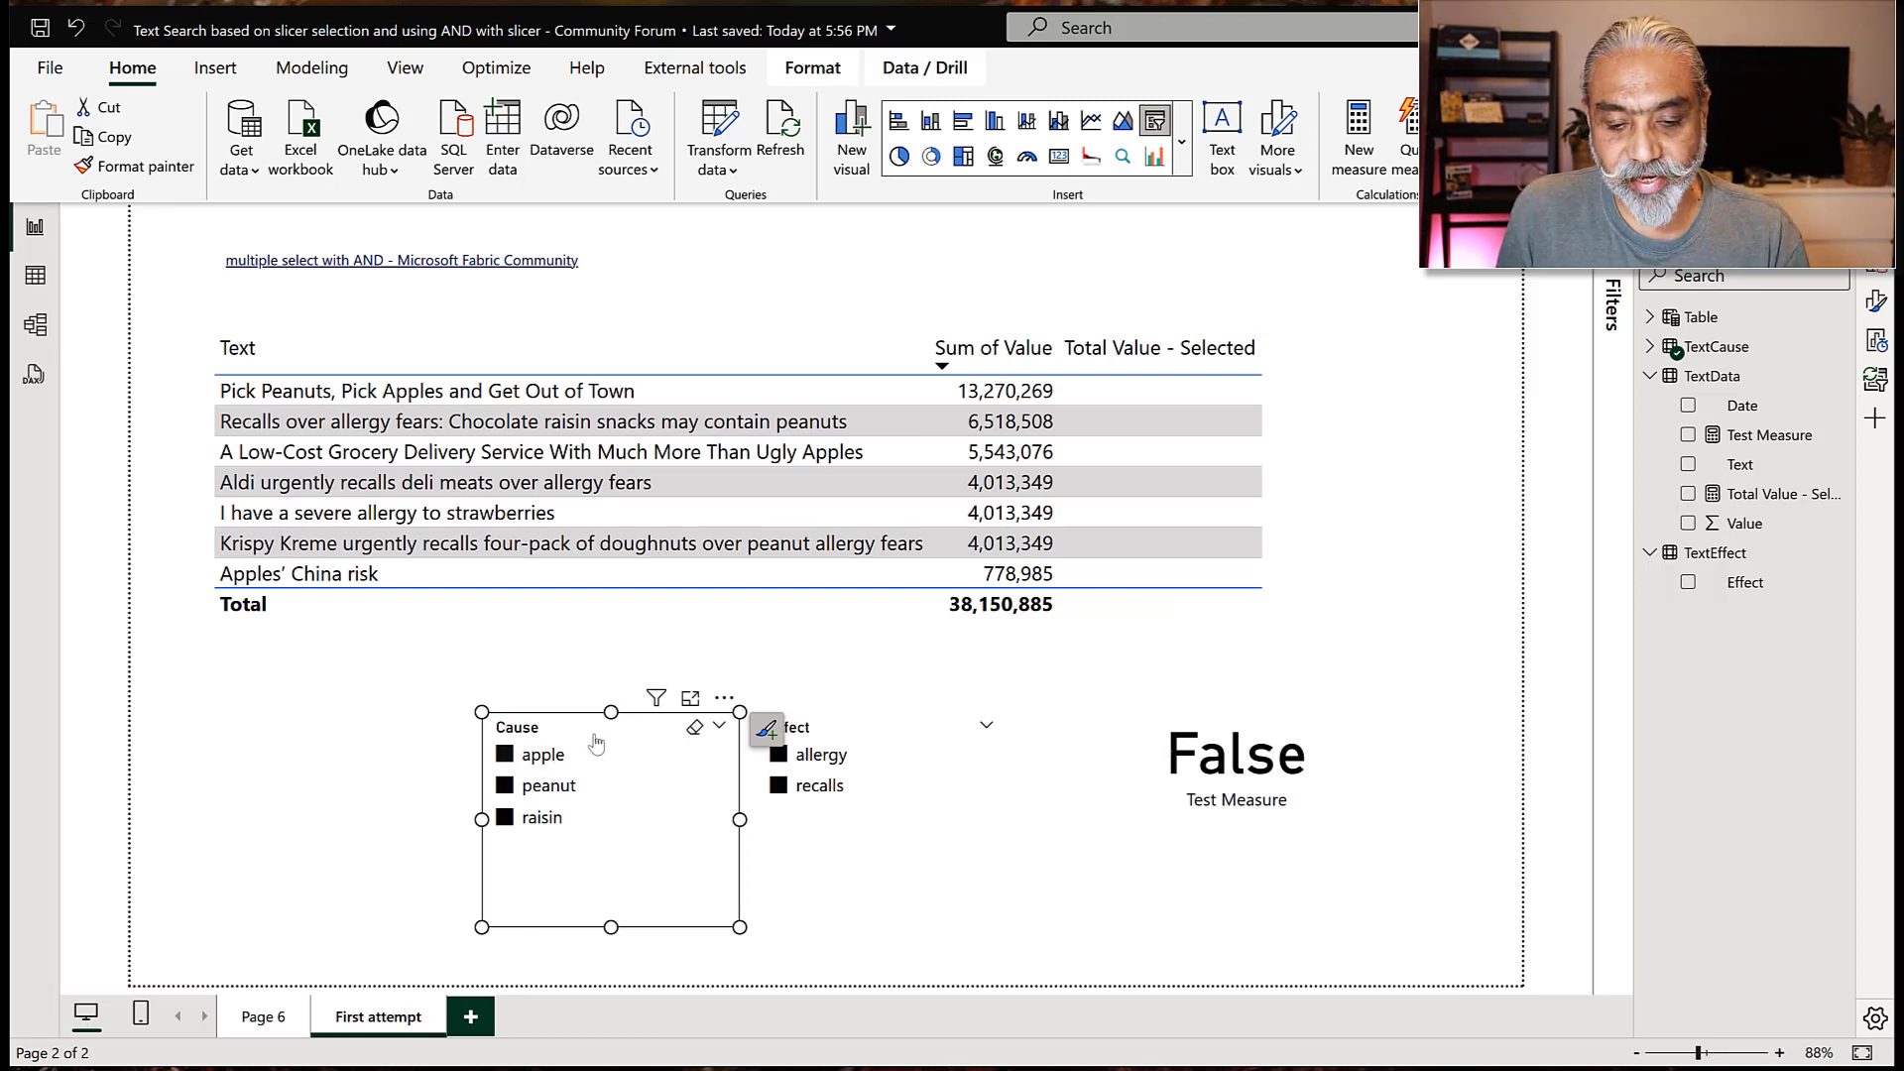
pyautogui.click(697, 730)
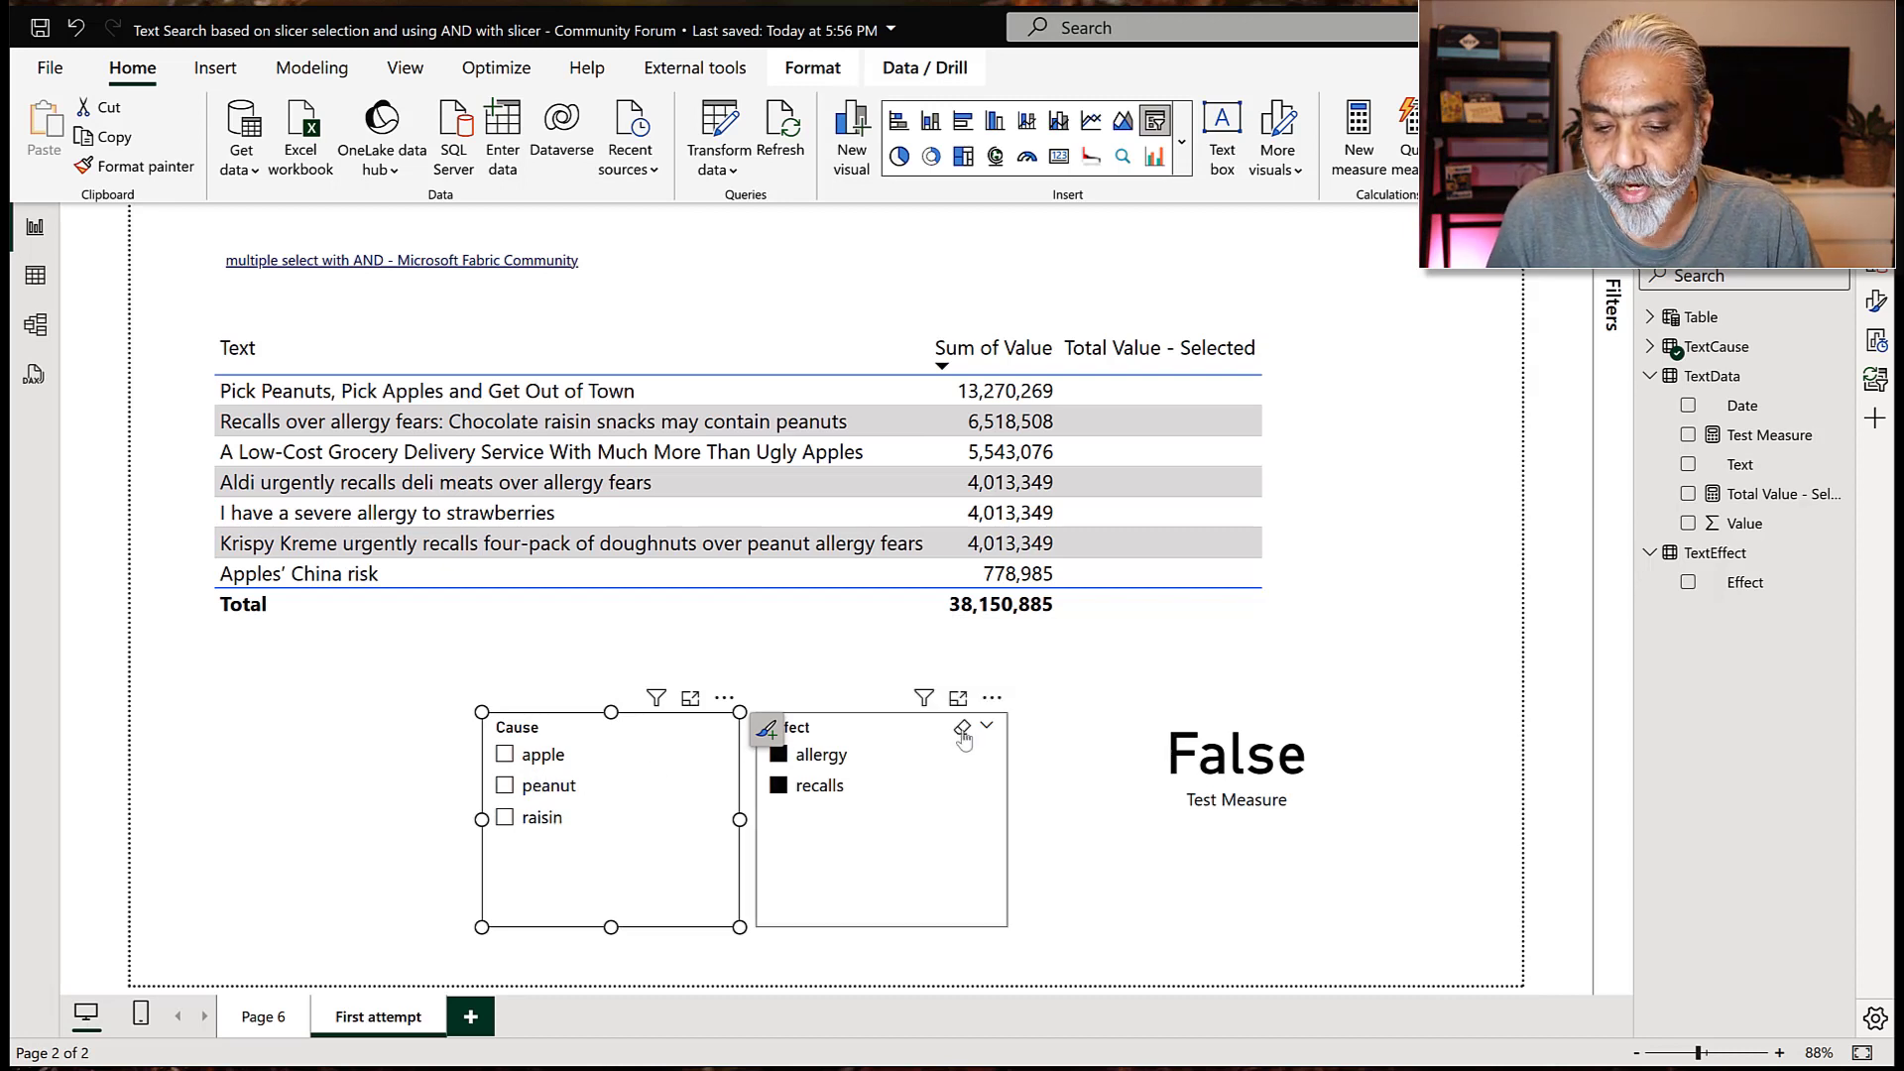
pyautogui.click(962, 731)
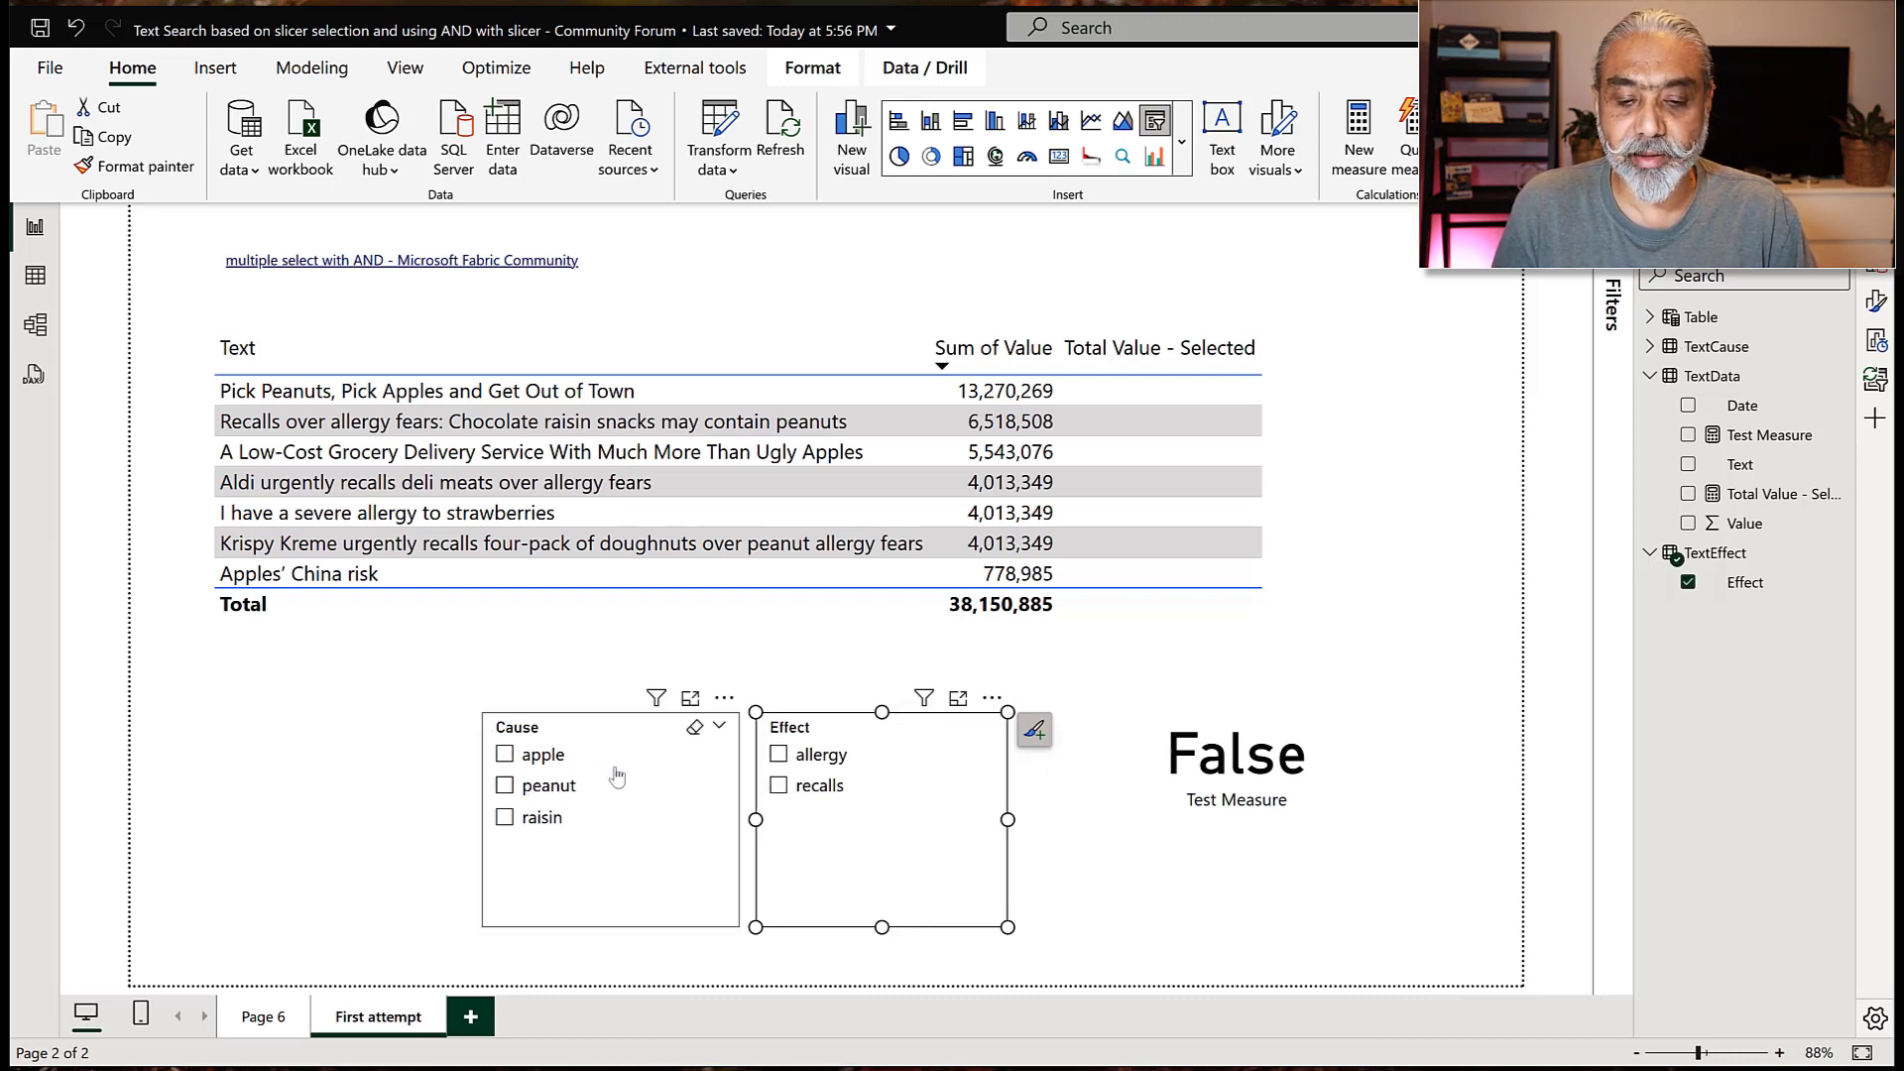
pyautogui.click(814, 762)
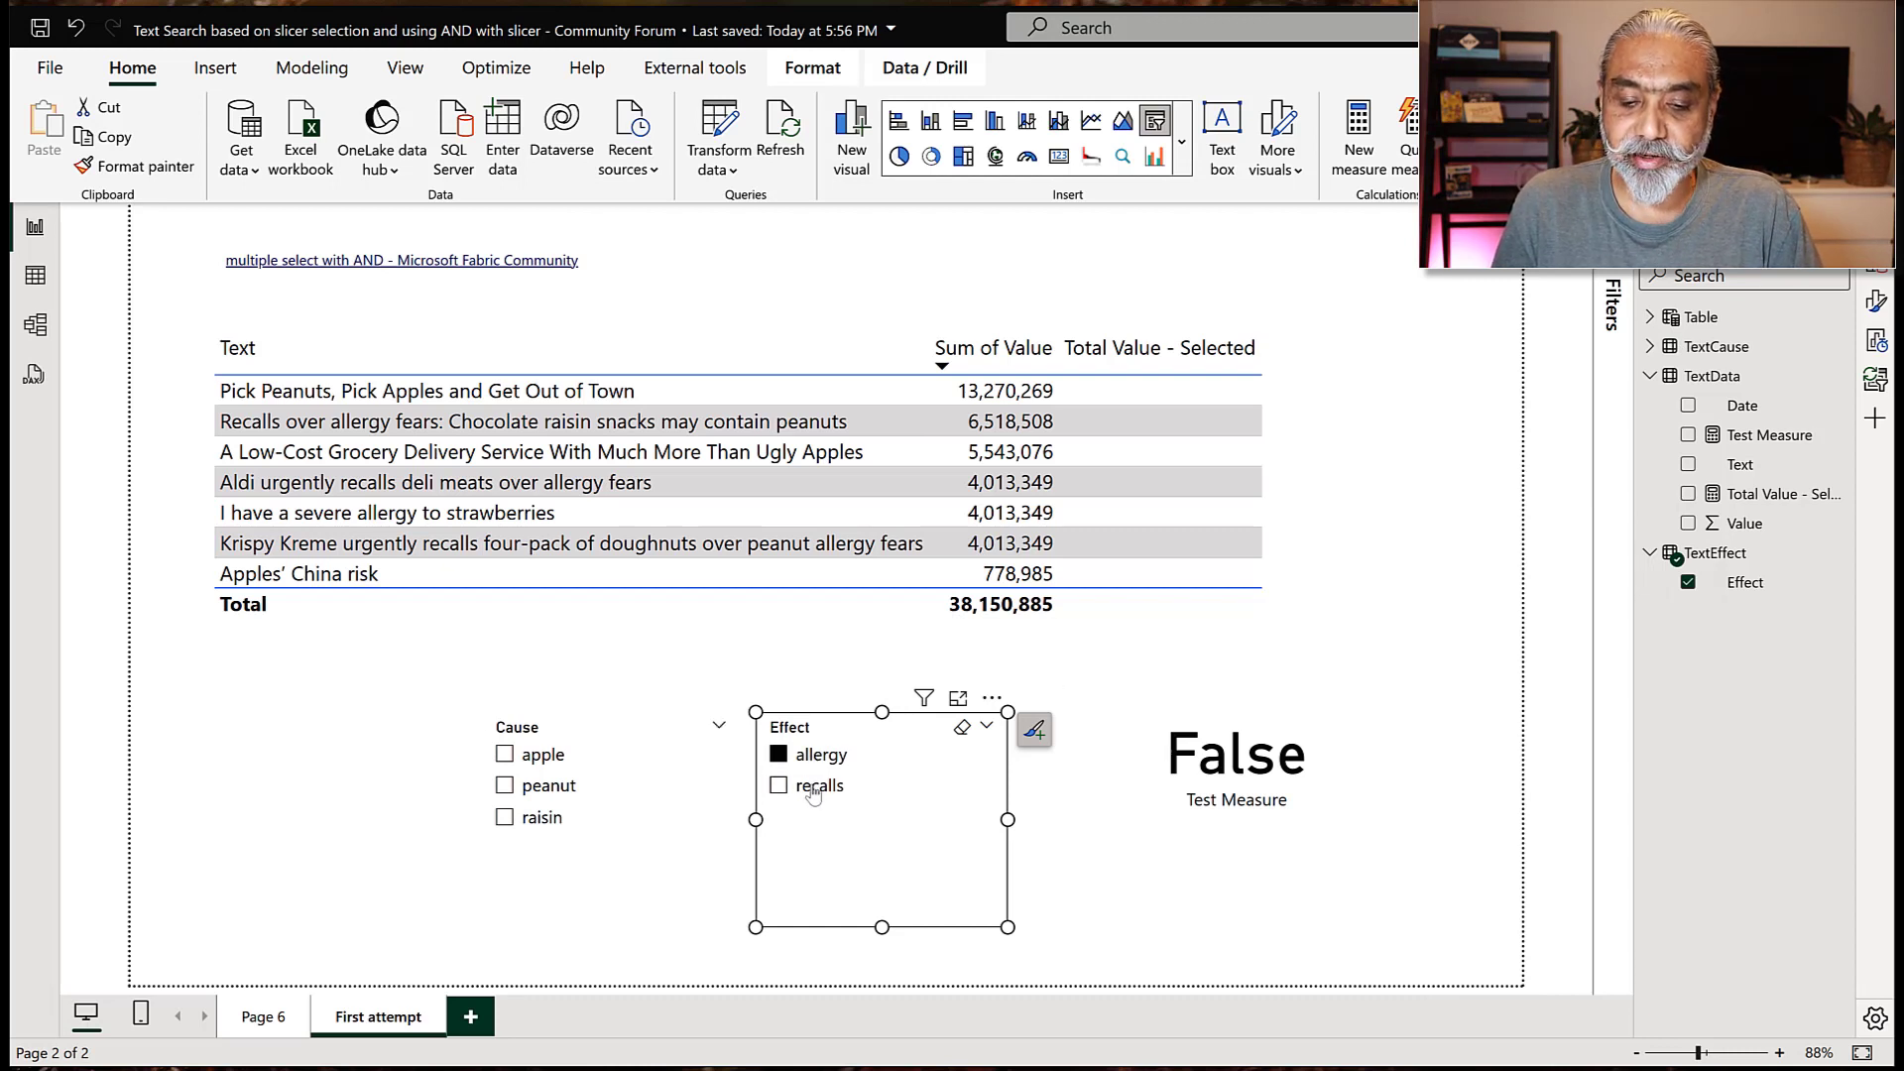
pyautogui.click(813, 788)
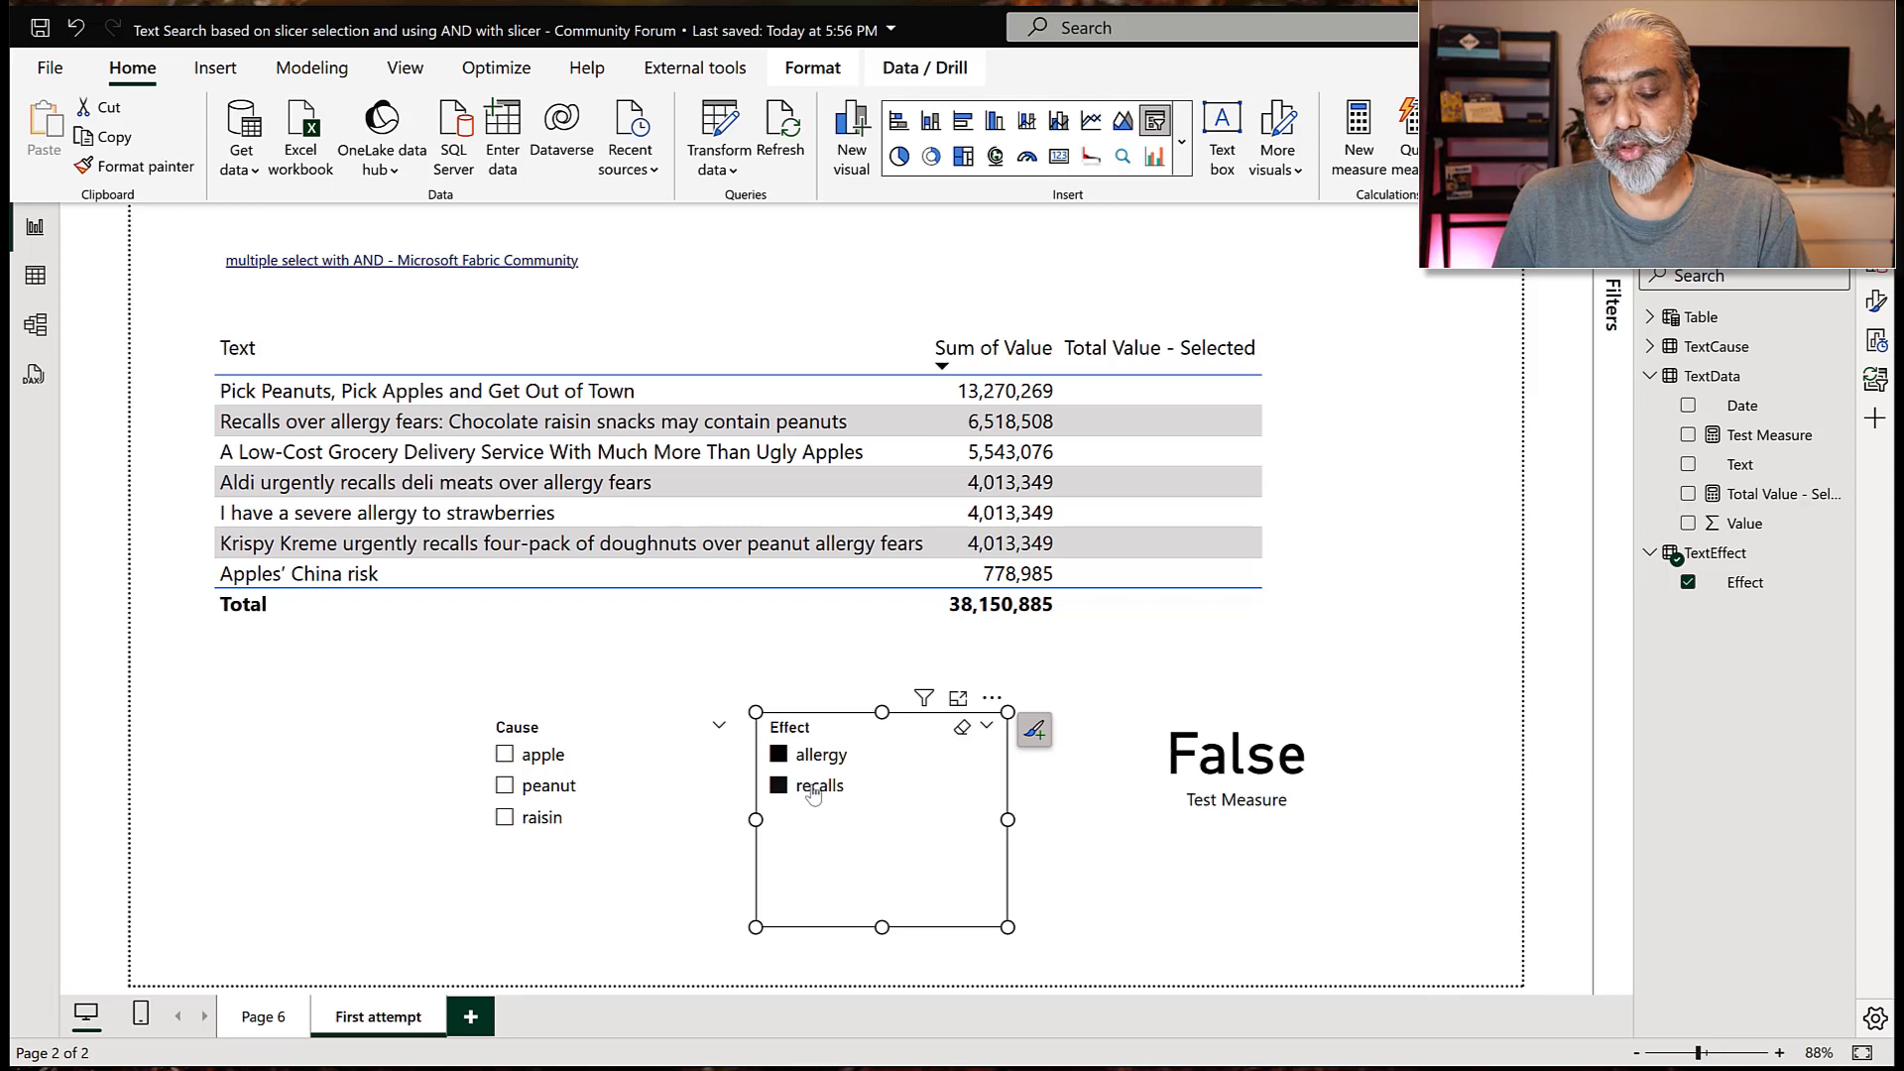